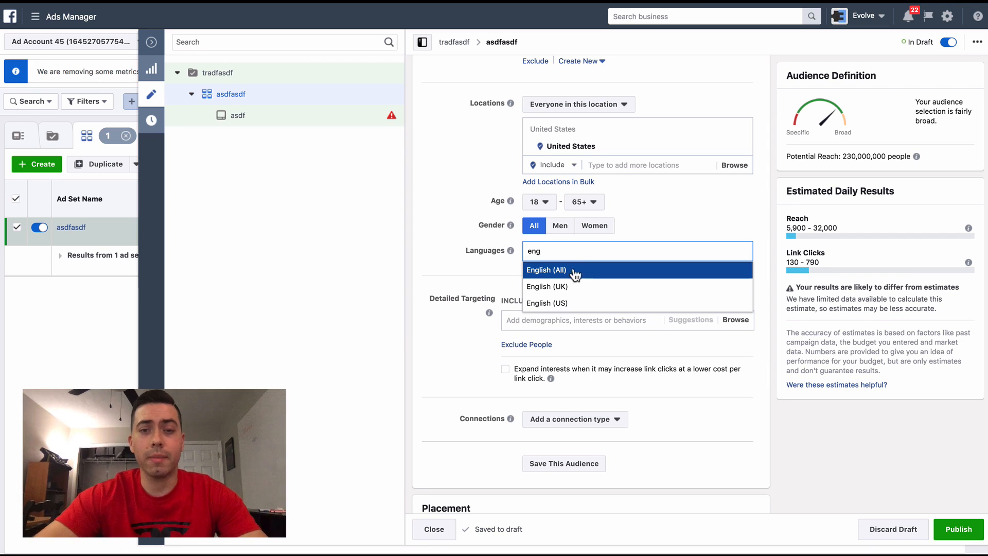
- Set the ad set audience's language to English (All)
scroll(455, 190, "down", 1)
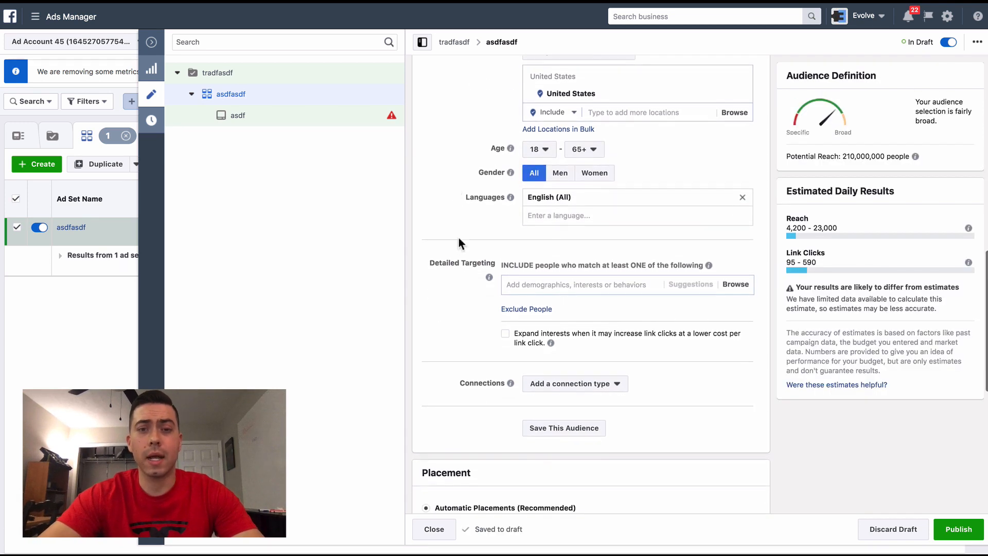
left_click_drag(429, 262, 749, 261)
left_click(748, 261)
left_click_drag(428, 261, 752, 267)
left_click(668, 266)
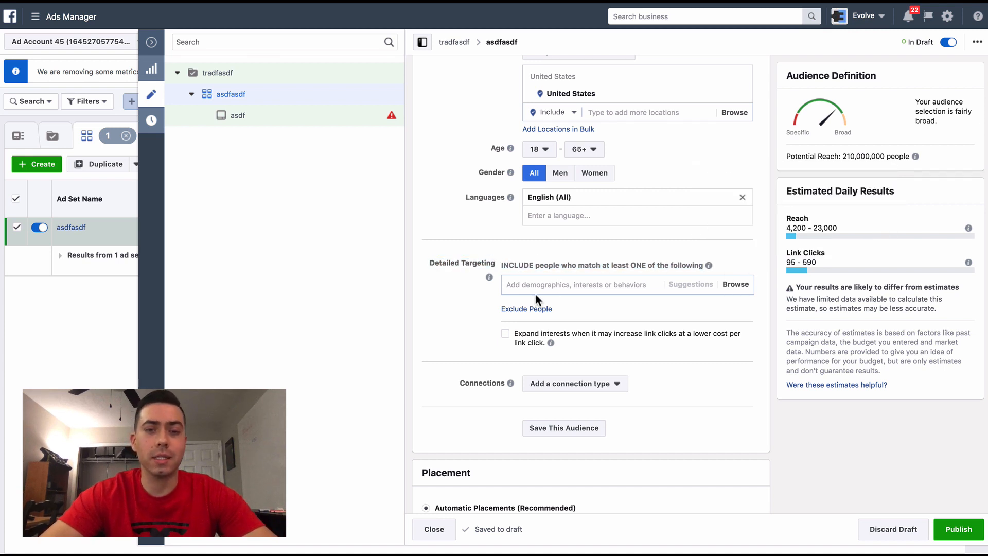
scroll(471, 302, "down", 1)
scroll(471, 302, "up", 1)
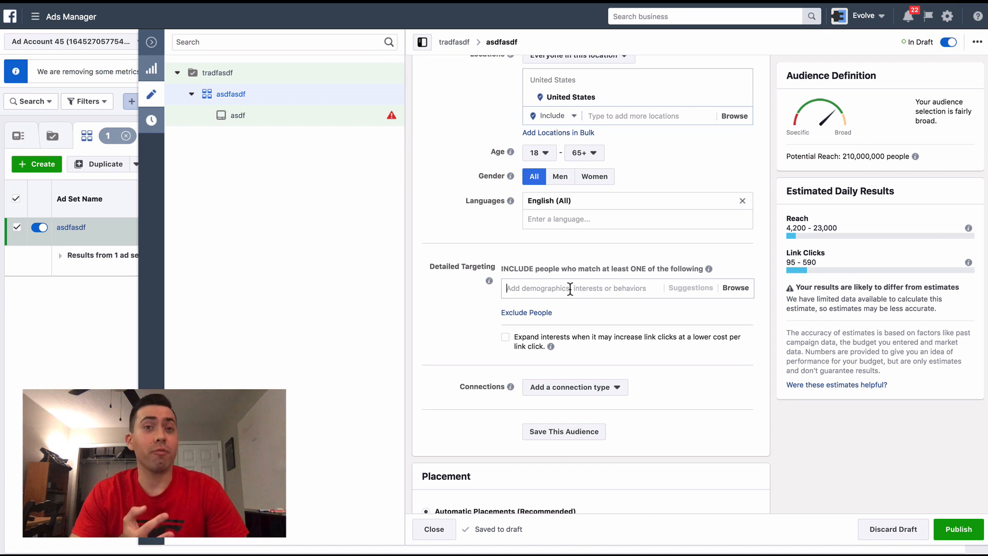
- Add the Engaged Shoppers purchase behavior to the included detailed targeting, searching for "engaged sho"
left_click(569, 288)
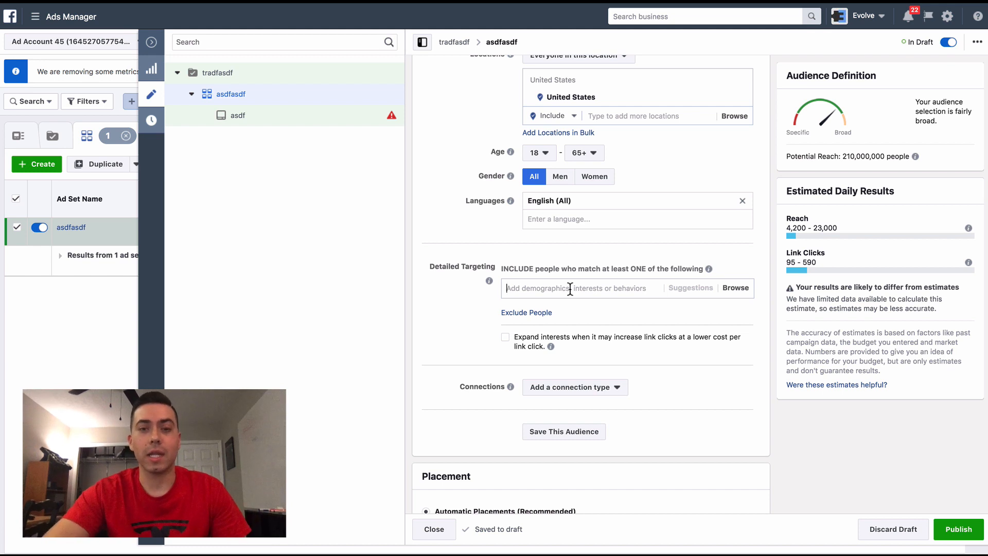
type("engage")
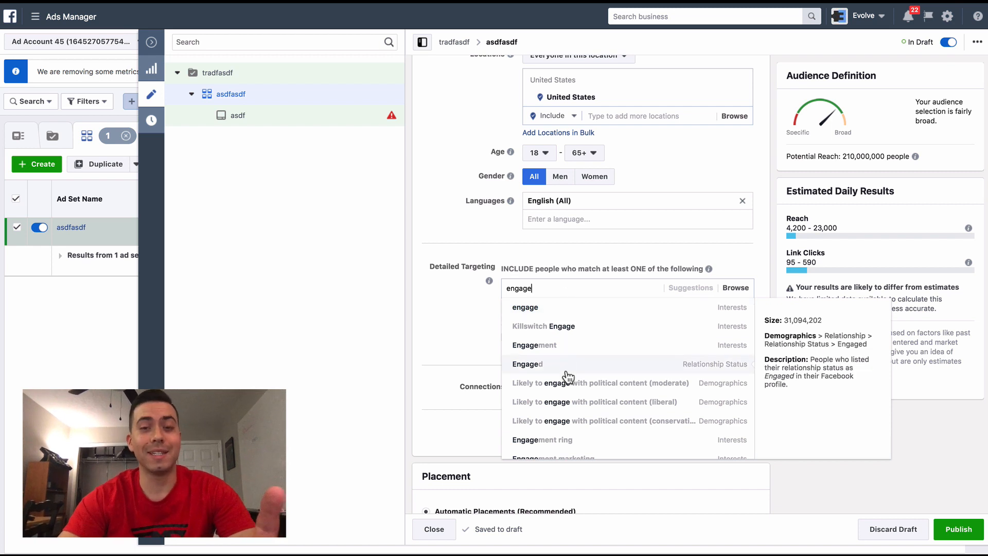
type("d sho")
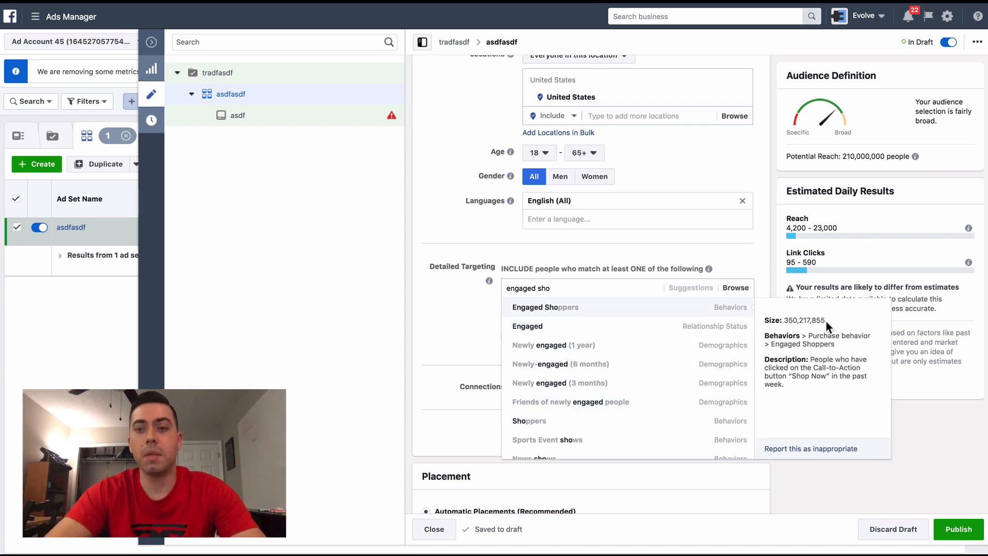
left_click(568, 308)
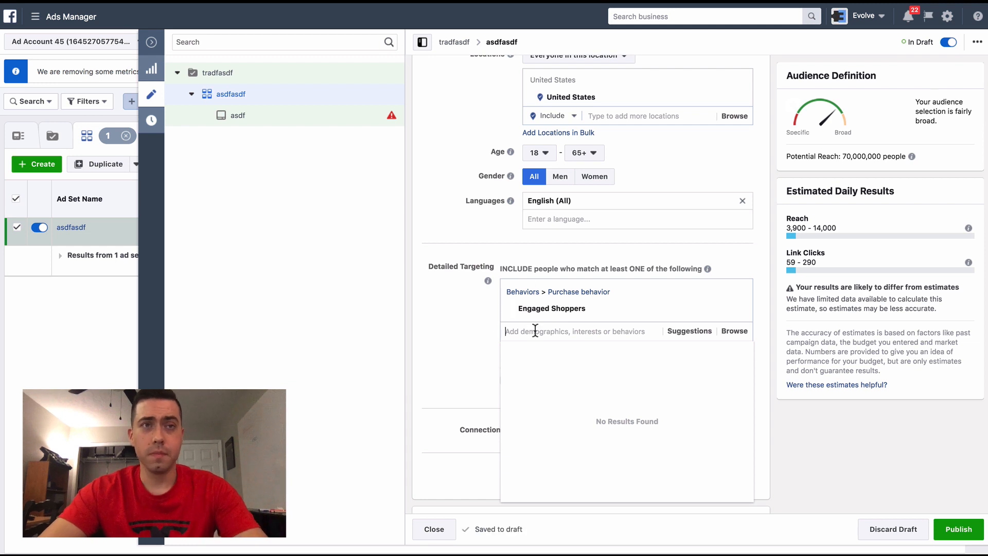
- Include the Active credit card user behavior in the detailed targeting, searching for "active credit"
type("active credit")
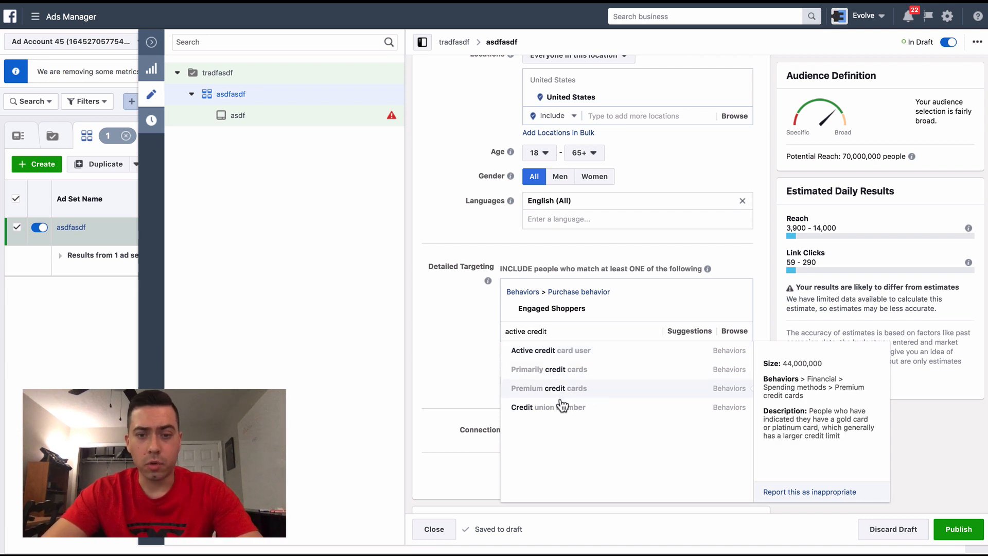
left_click(547, 351)
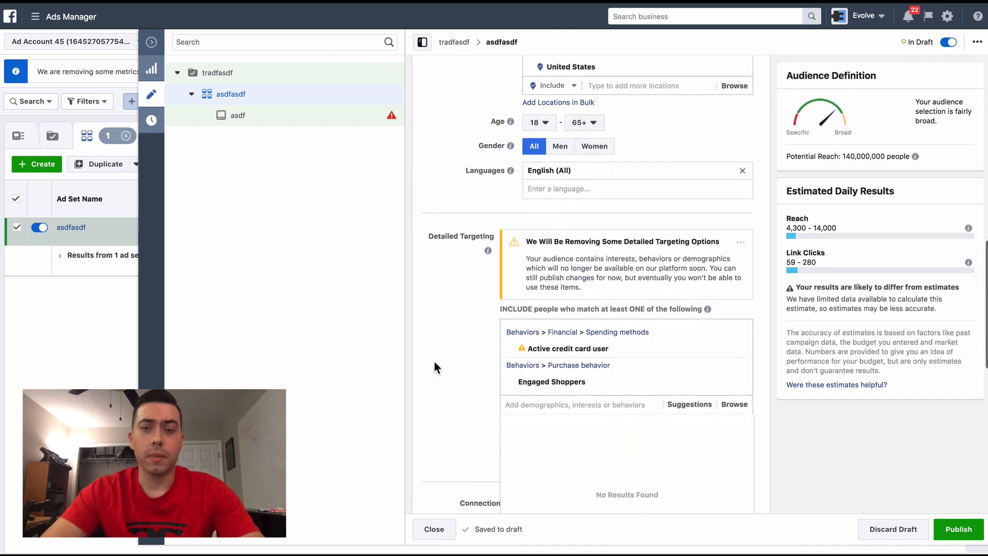
left_click_drag(526, 240, 646, 242)
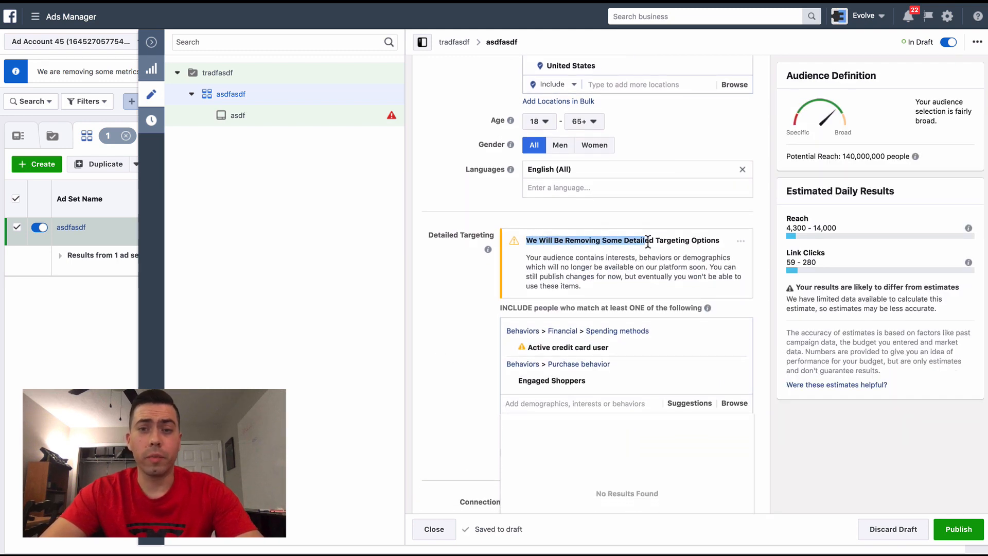
left_click(650, 241)
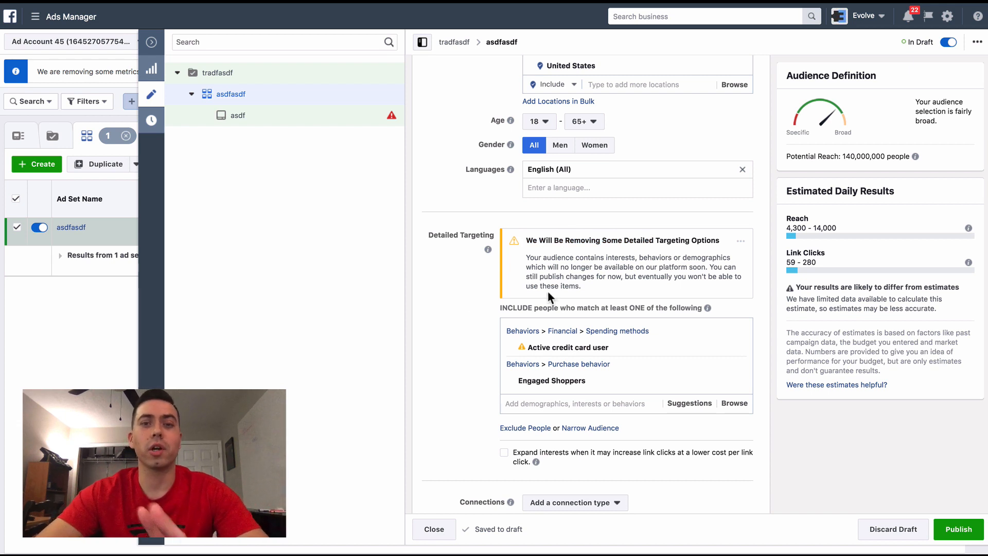
left_click_drag(587, 290, 528, 241)
left_click(471, 282)
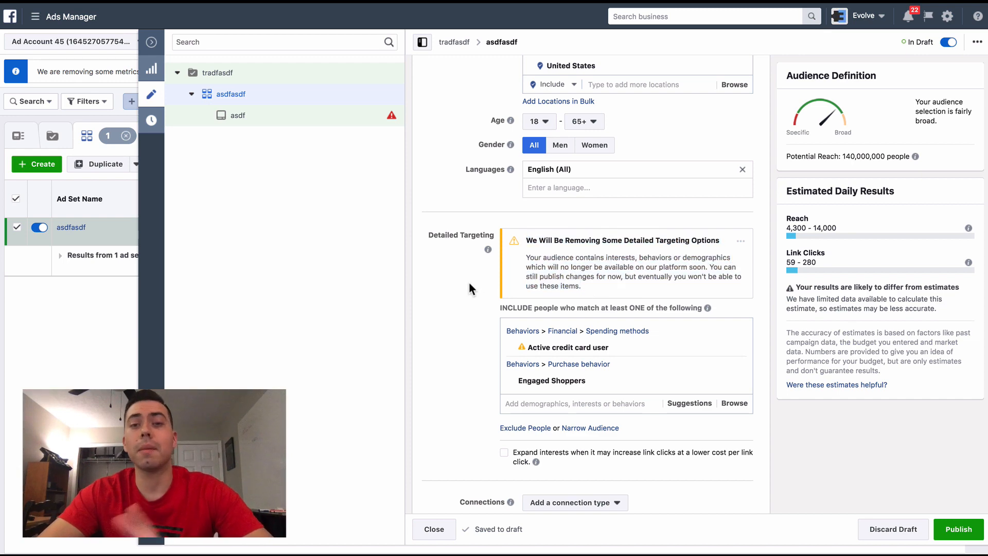
- Include the Top spenders behavior in the detailed targeting, searching for "top spender"
mouse_move(570, 343)
scroll(567, 350, "down", 2)
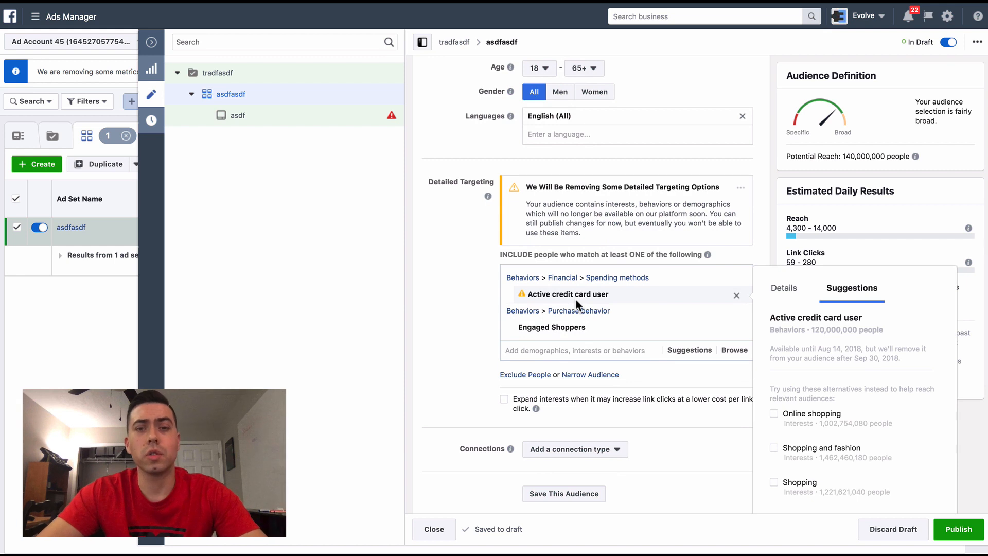
left_click(575, 351)
type("top spender")
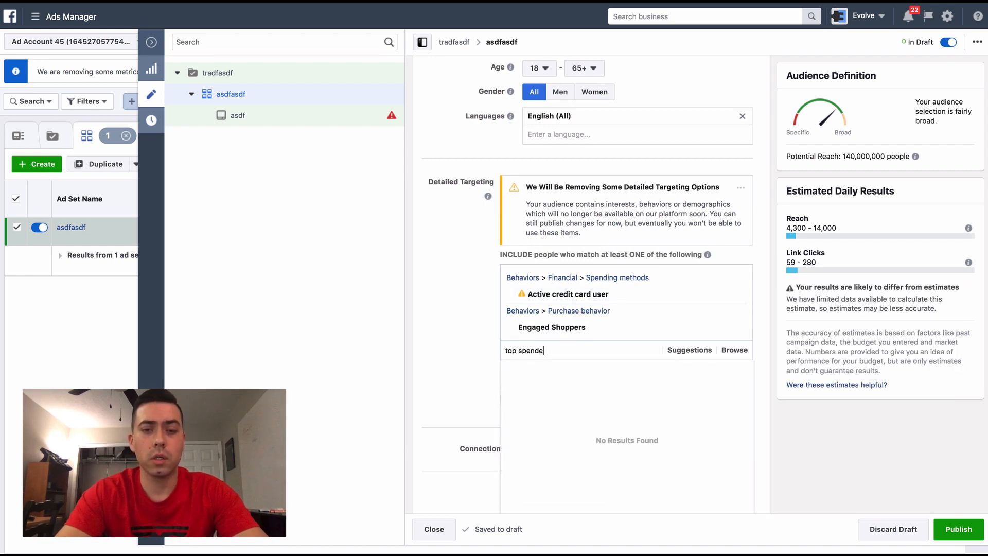
mouse_move(578, 377)
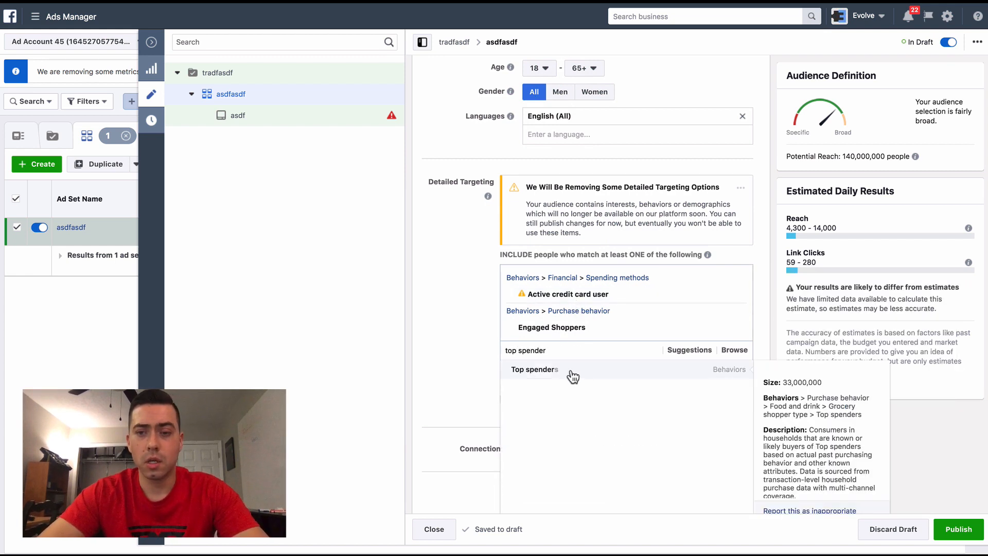
left_click(604, 379)
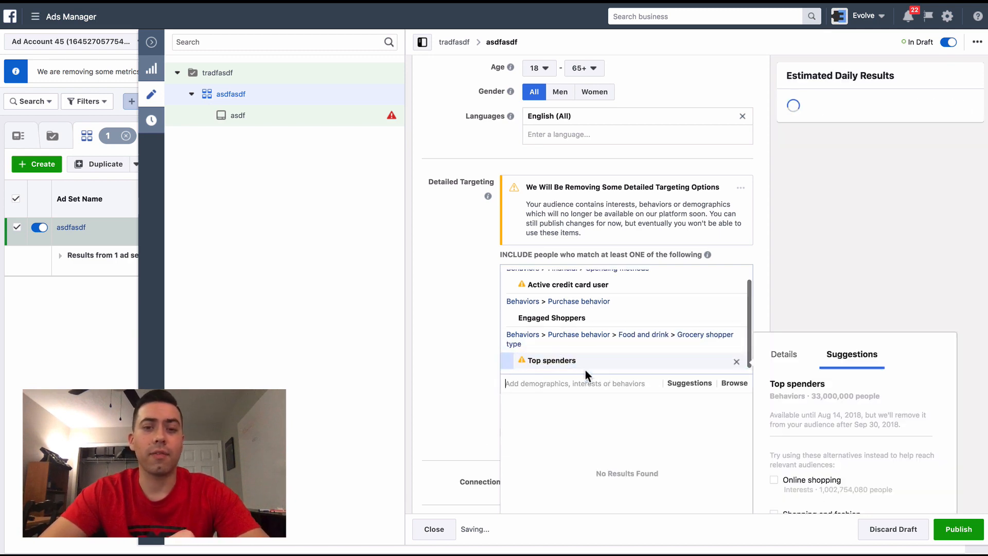
- Add the Amazon.com and Online shopping interests to the included detailed targeting
scroll(596, 350, "down", 1)
mouse_move(563, 307)
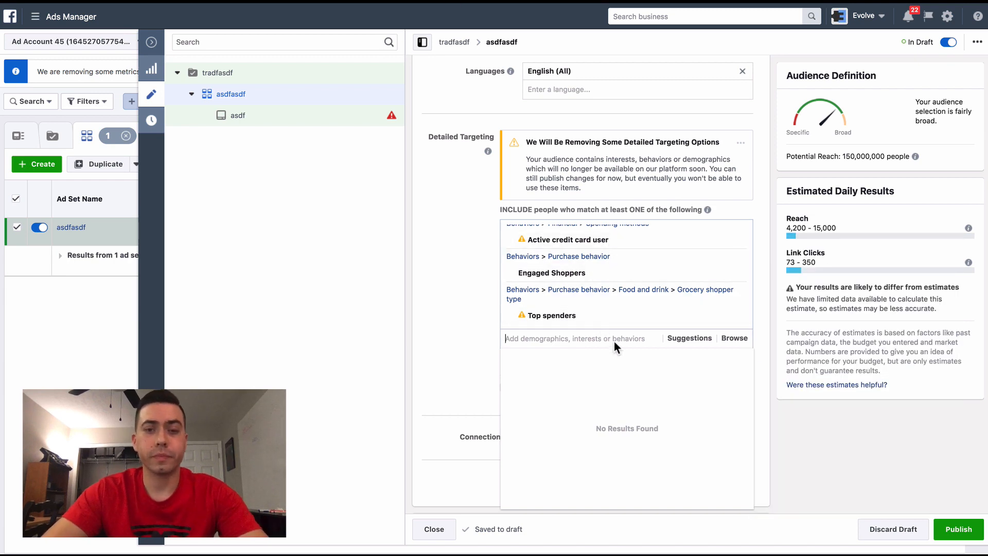
type("amazon")
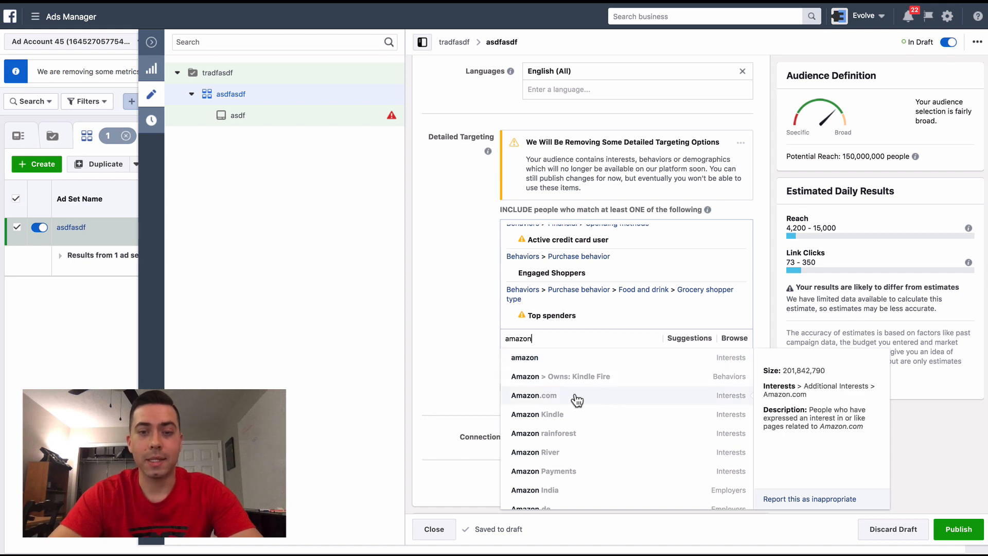
left_click(575, 397)
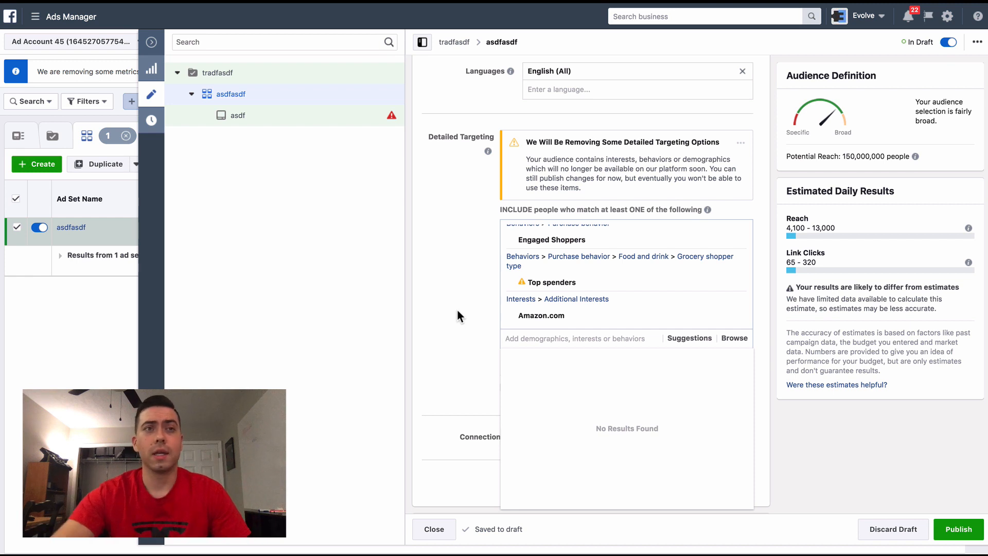
type("online")
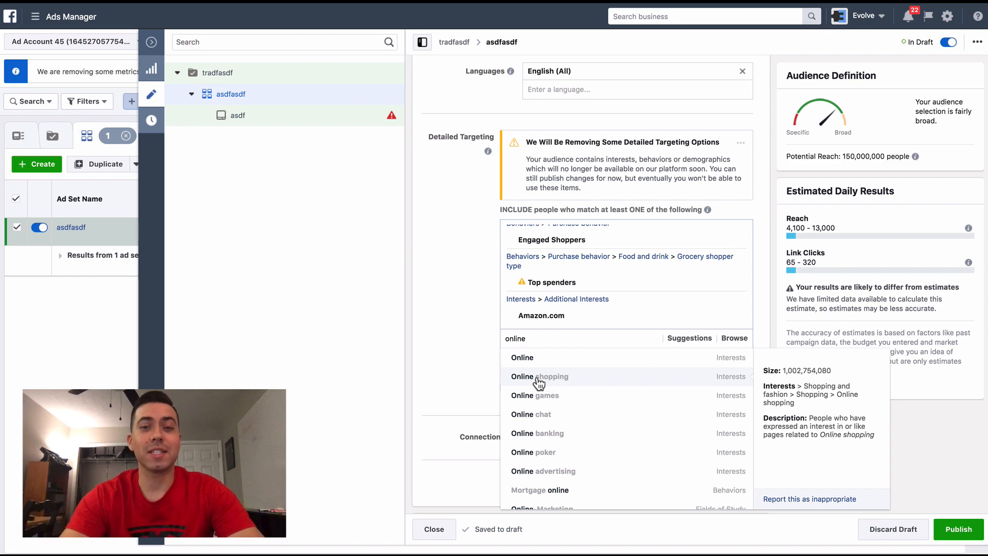
left_click(520, 377)
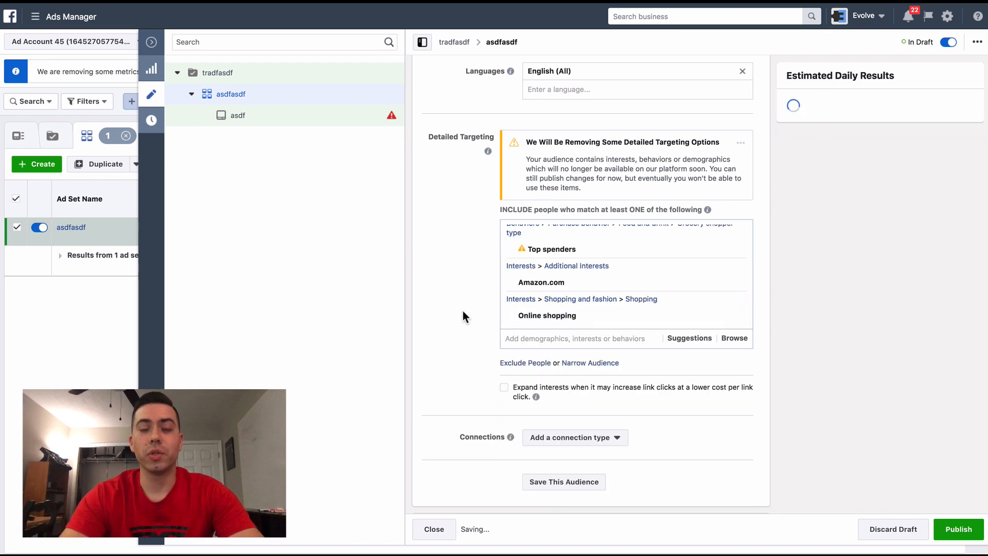
- Review the list of included behaviors and interests in the detailed targeting, including the details of Active credit card user
scroll(462, 311, "down", 2)
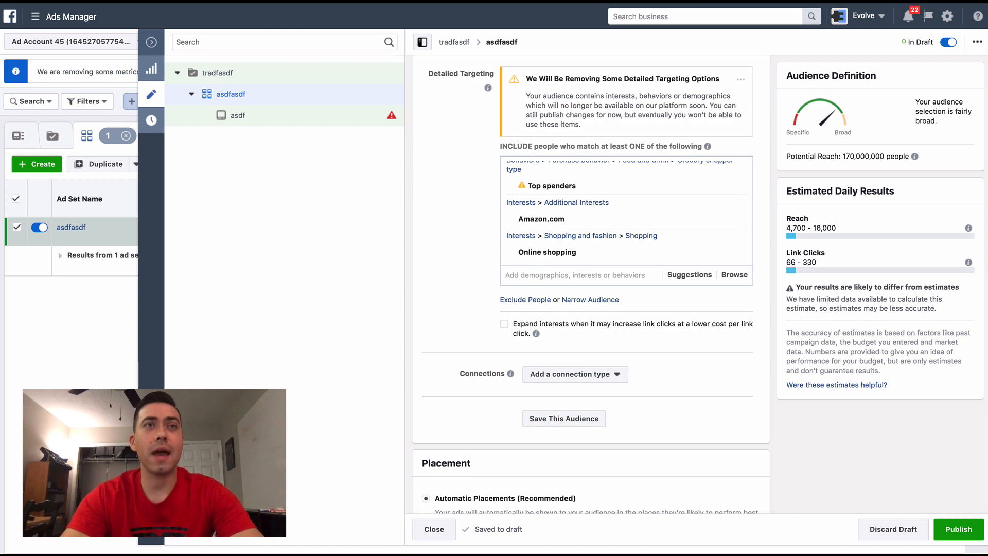
scroll(558, 242, "up", 3)
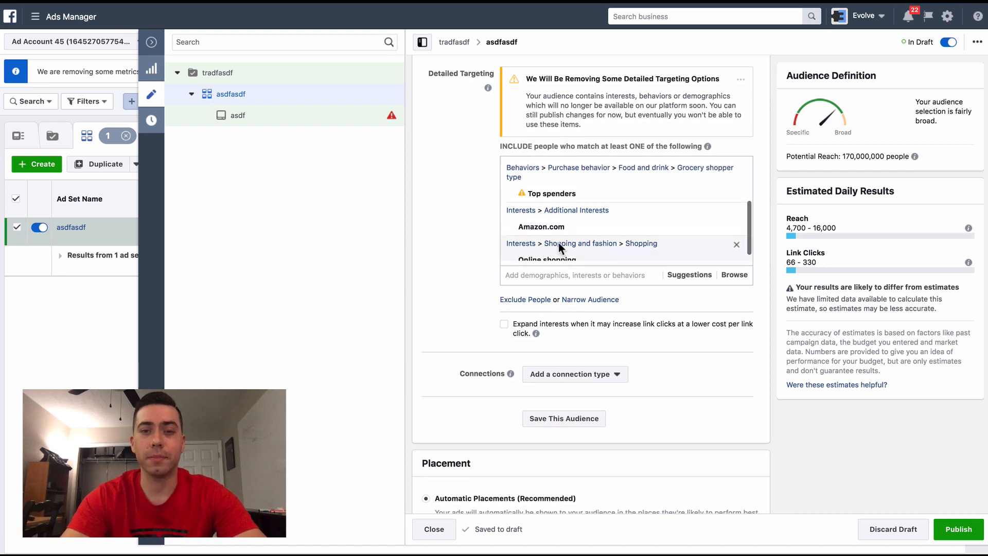
scroll(592, 175, "down", 1)
scroll(592, 172, "up", 1)
scroll(592, 170, "down", 3)
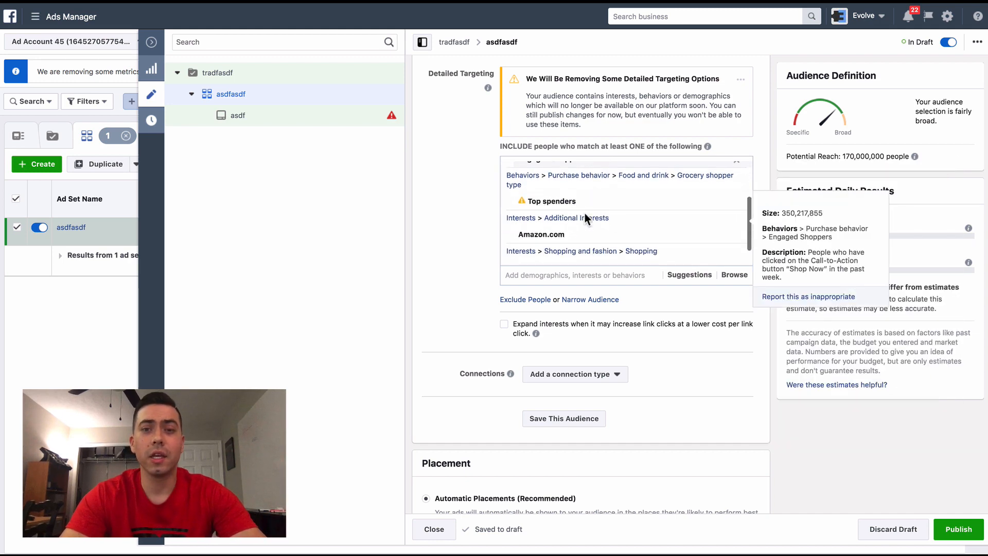
scroll(587, 217, "up", 2)
mouse_move(543, 183)
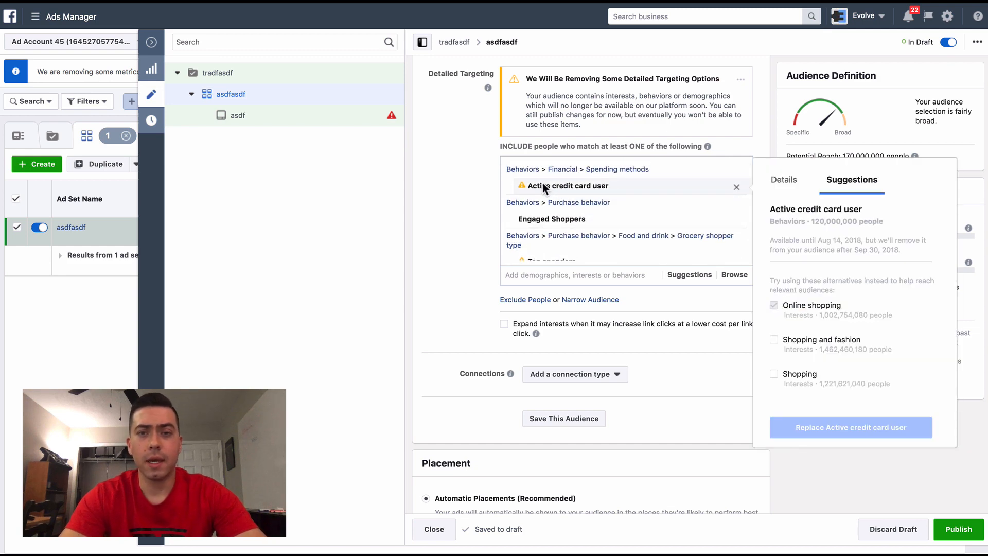
- Narrow the audience with a second condition that people must also match
scroll(480, 196, "down", 1)
scroll(576, 206, "down", 2)
scroll(578, 187, "down", 1)
mouse_move(574, 163)
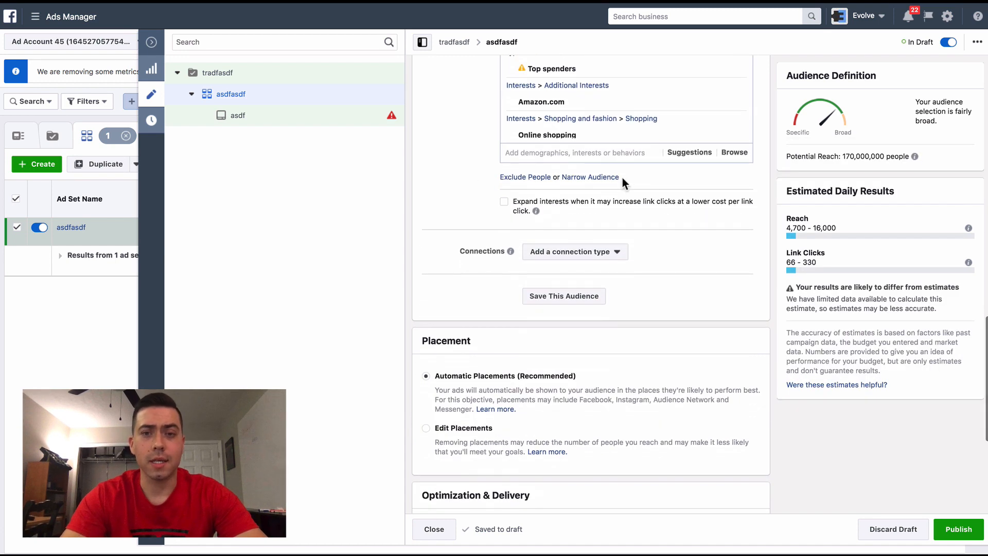
left_click(592, 178)
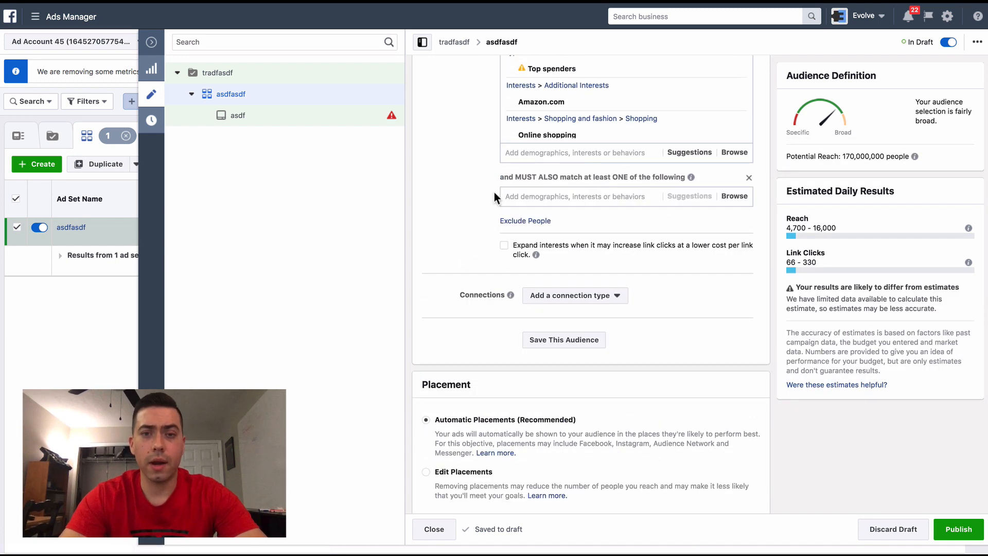
left_click(528, 196)
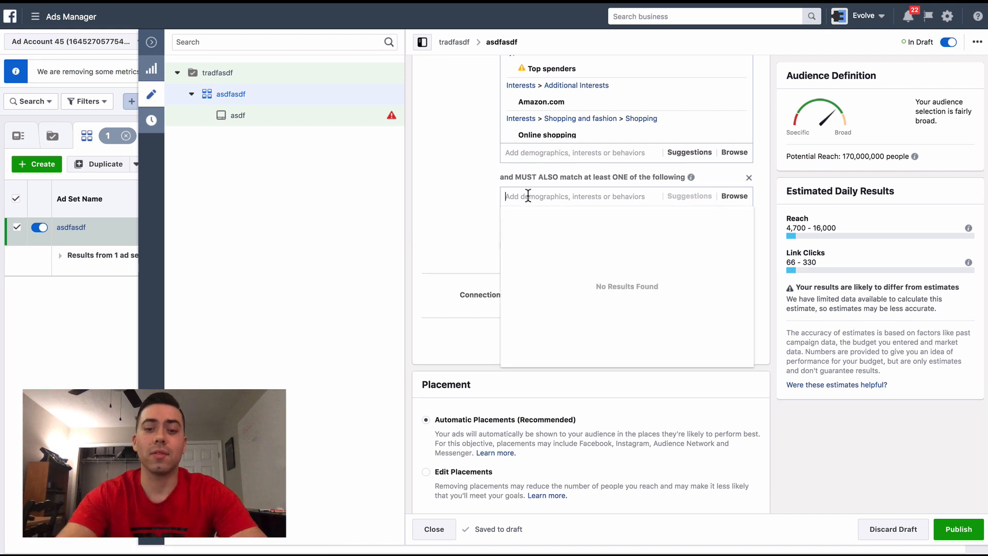
- Add Anniversary within 31-60 Days and Anniversary (within 61-90 days) to the must-also-match condition, searching for "anniver"
type("ann")
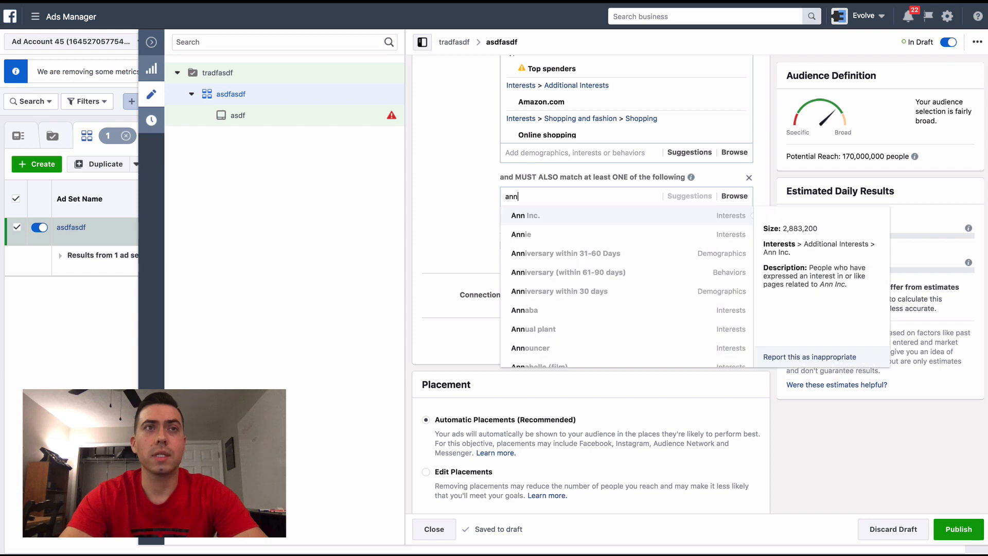
type("iversay")
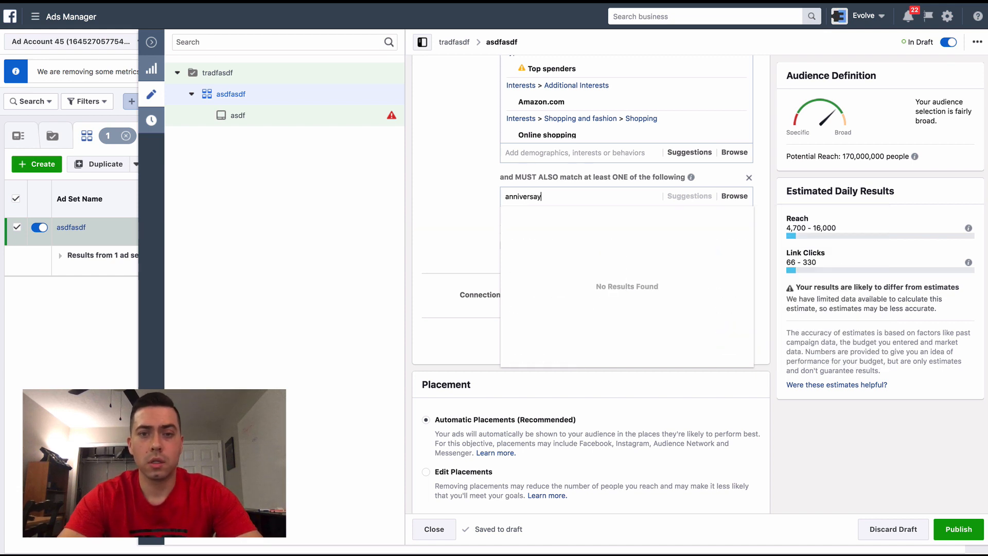
key("BackSpace")
key("BackSpace")
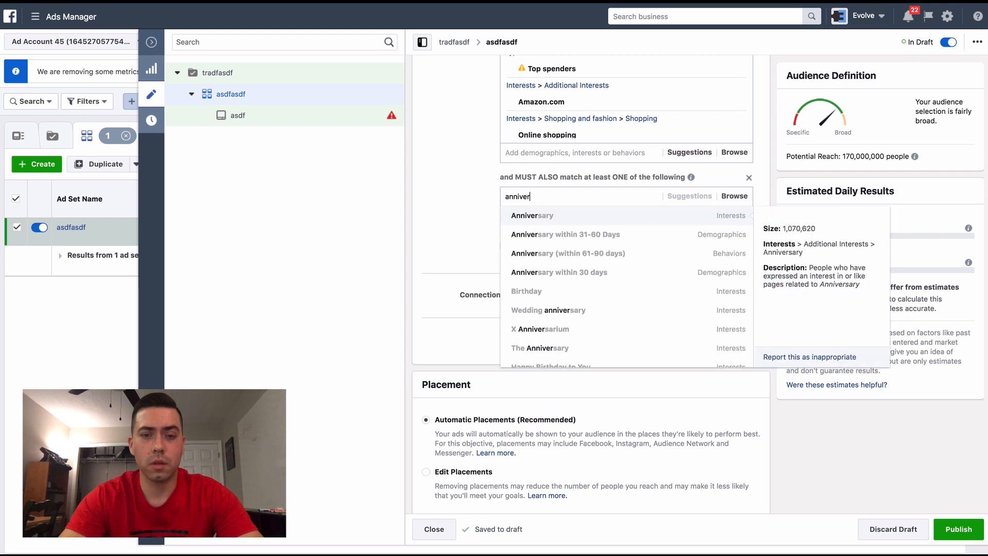
key("ctrl+a")
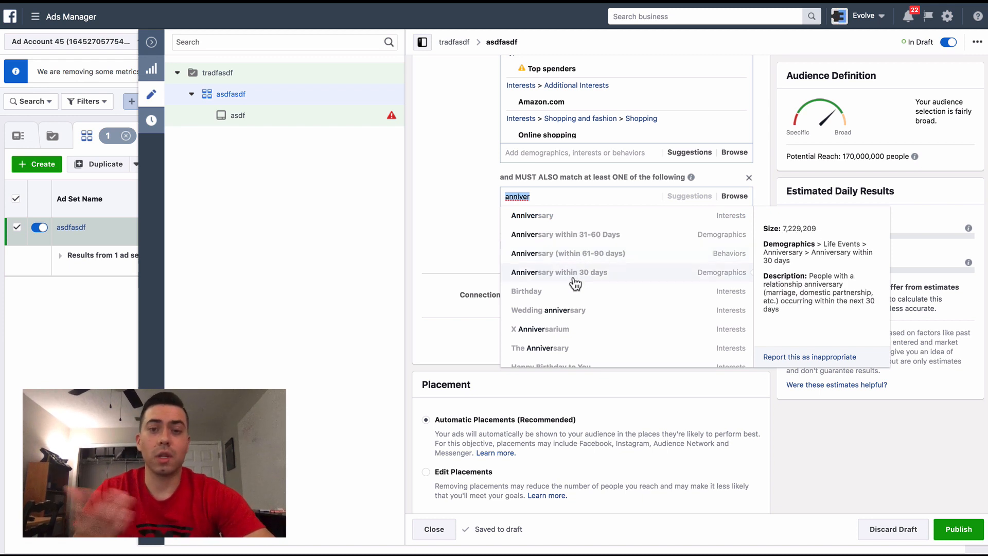
left_click(573, 235)
type("anniver")
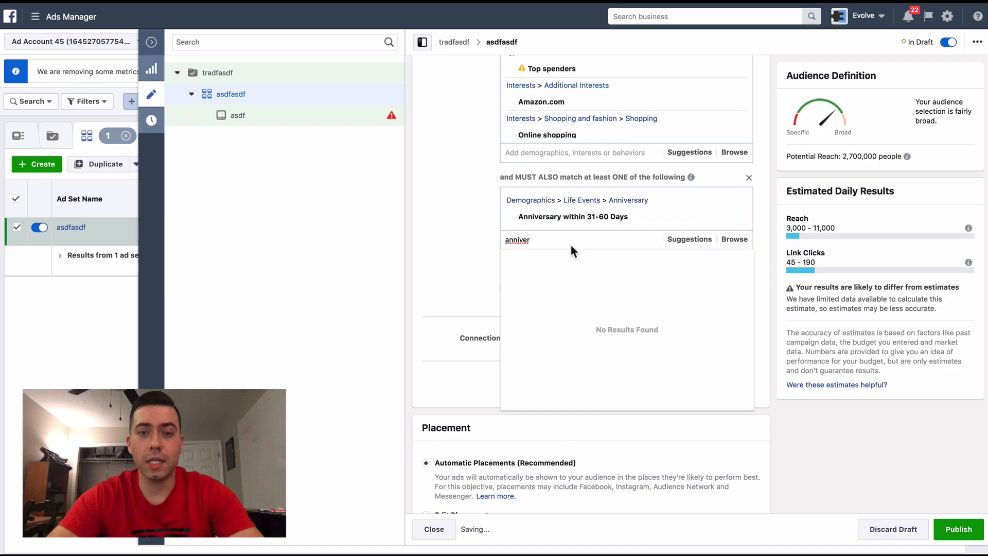
left_click(570, 282)
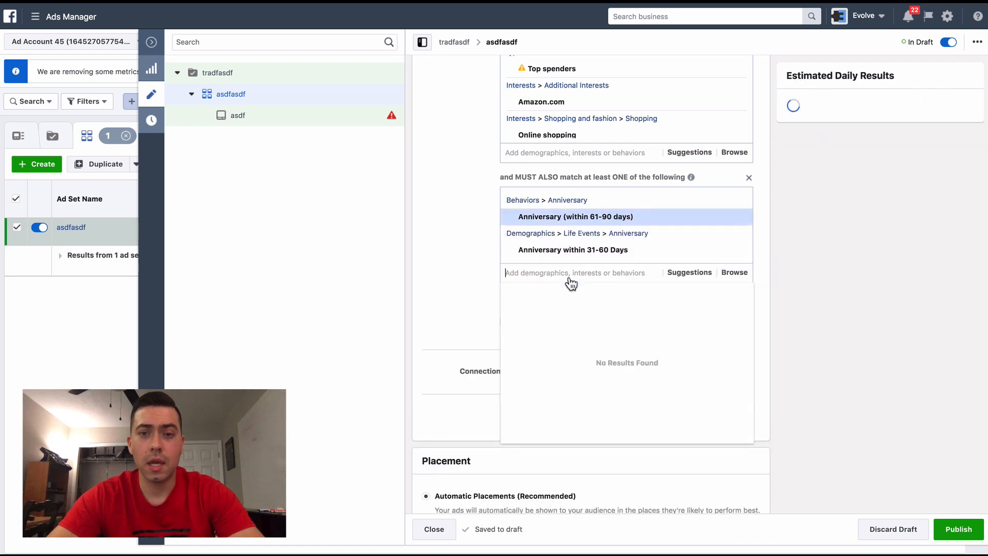
- Add Anniversary within 30 days and Upcoming birthday to the must-also-match condition, searching for "anniver" and "upcoming birth"
type("anniver")
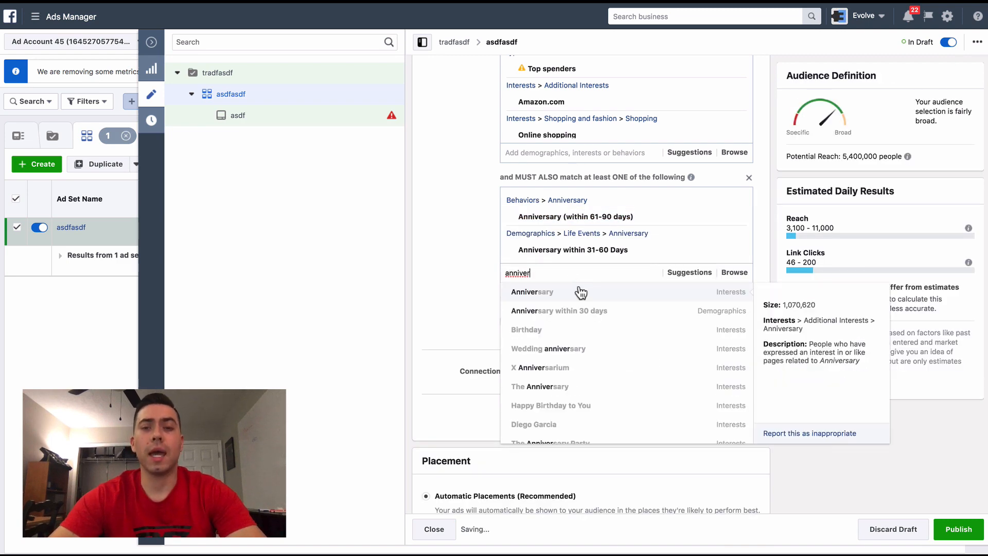
left_click(579, 312)
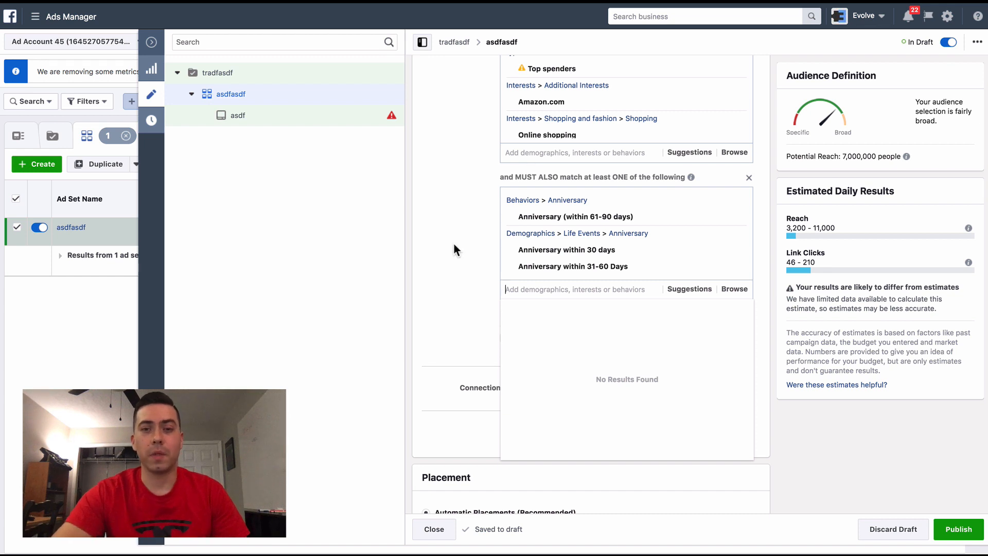
scroll(454, 245, "down", 2)
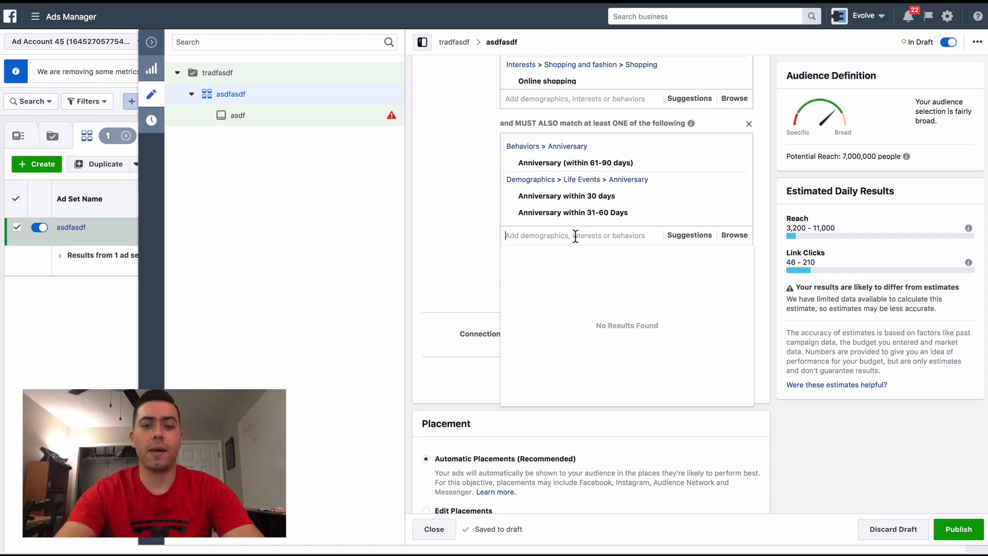
type("upc")
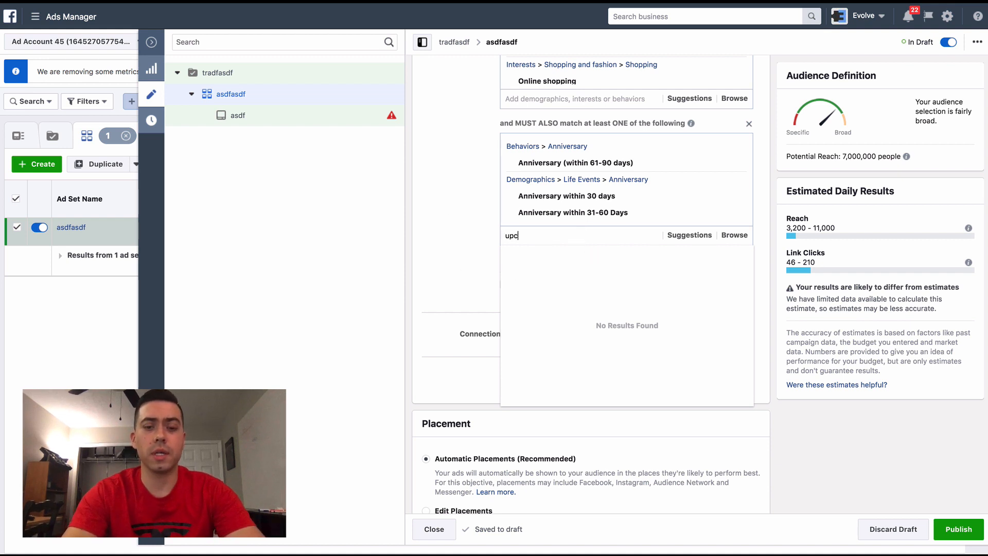
type("oming birth")
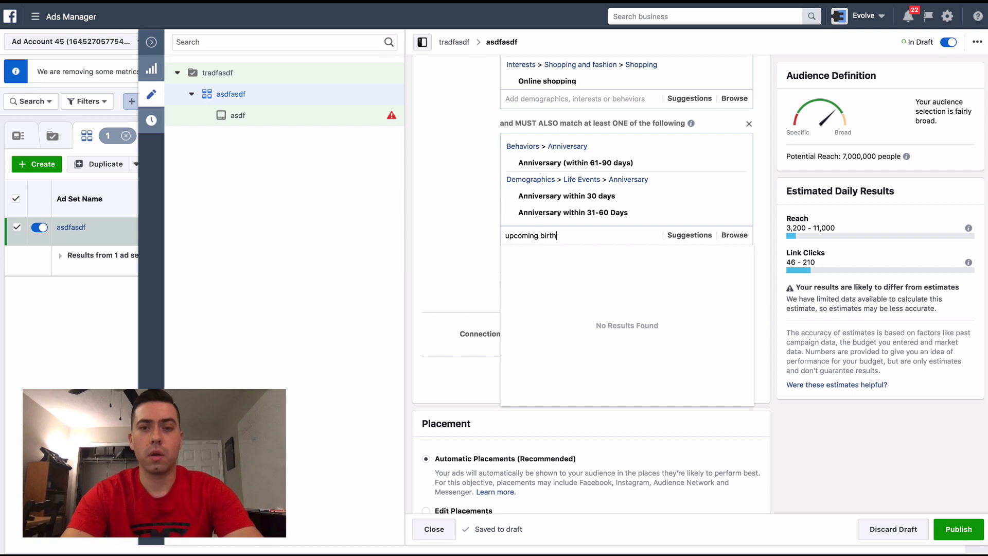
key("ctrl+a")
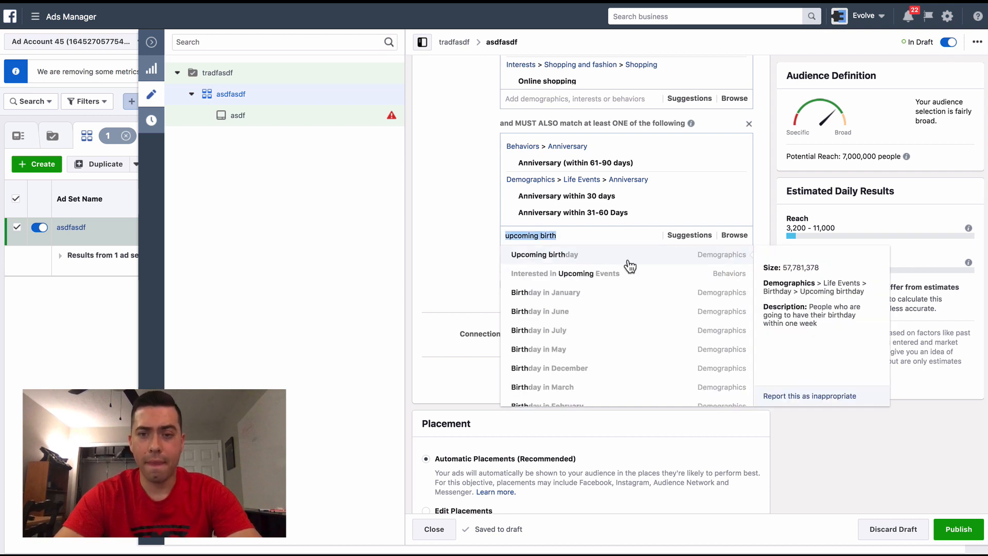
left_click(738, 256)
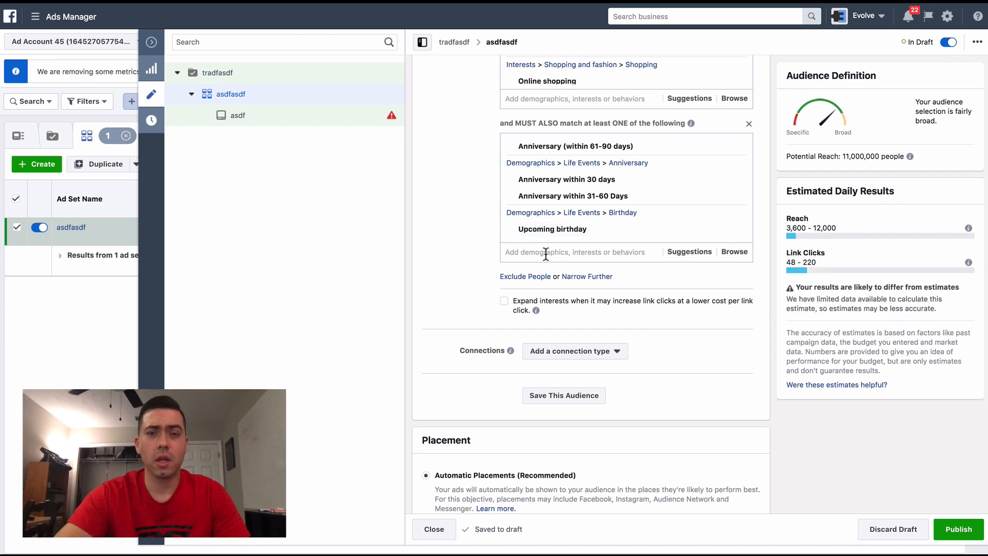
- Search for "birthday" and add Birthday in July to the must-also-match condition
left_click(545, 252)
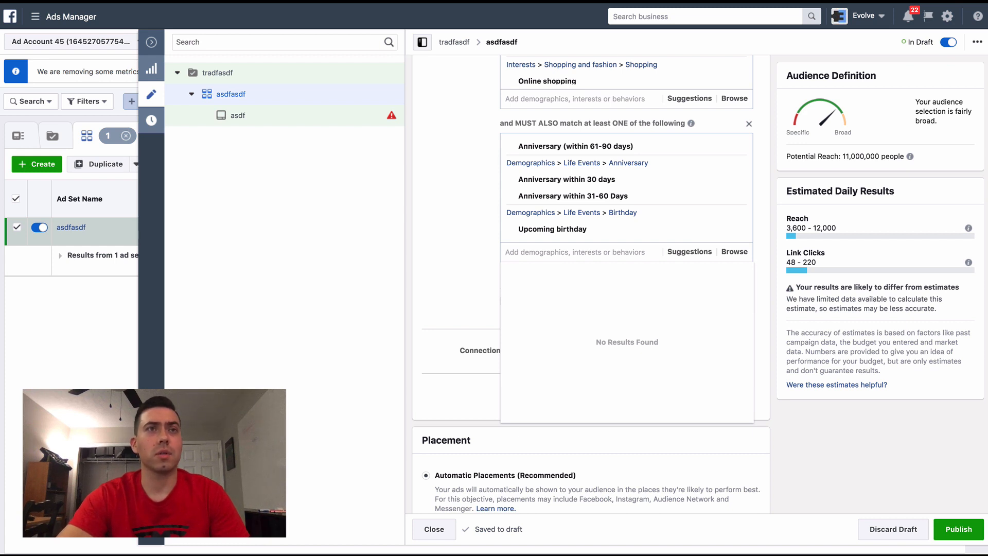
type("birthday")
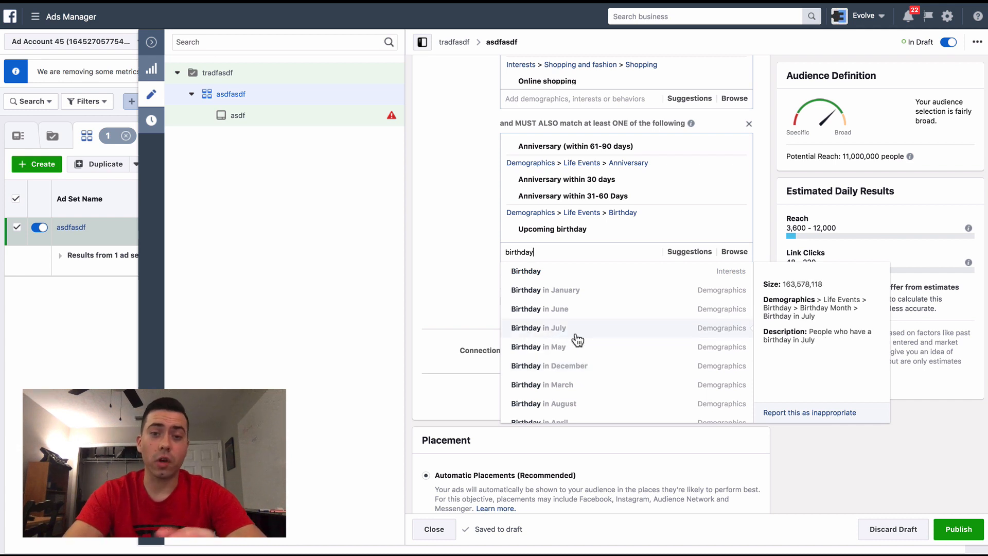
left_click(524, 332)
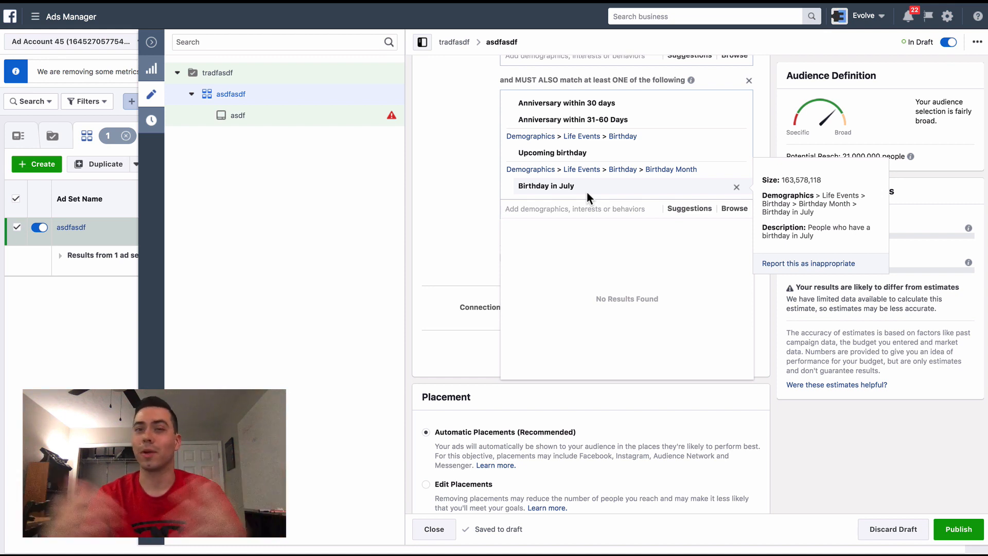
- Search "friends of" to add close friends of people with birthdays in a month, in a week, and Close Friends of Men with a Birthday in 7-30 days
scroll(597, 124, "down", 1)
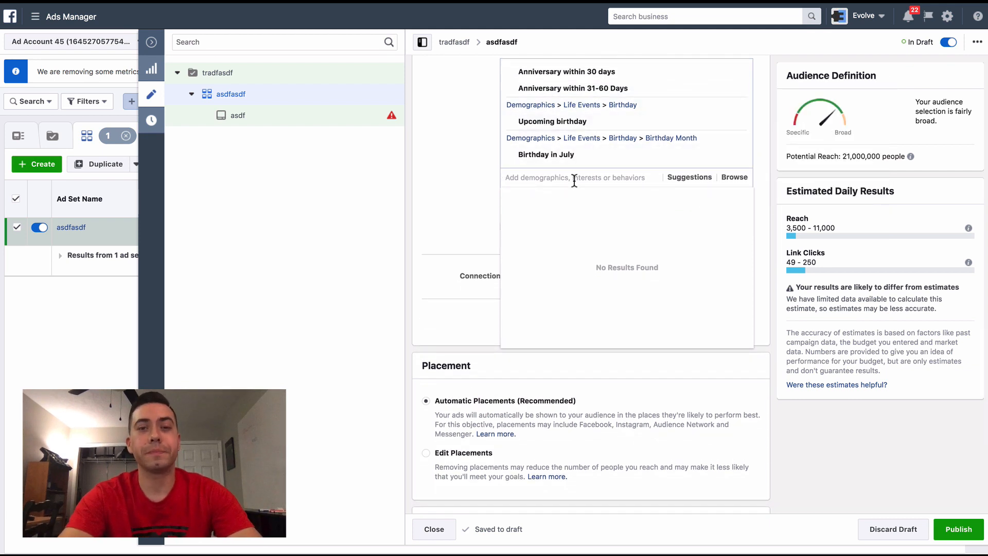
type("friends of")
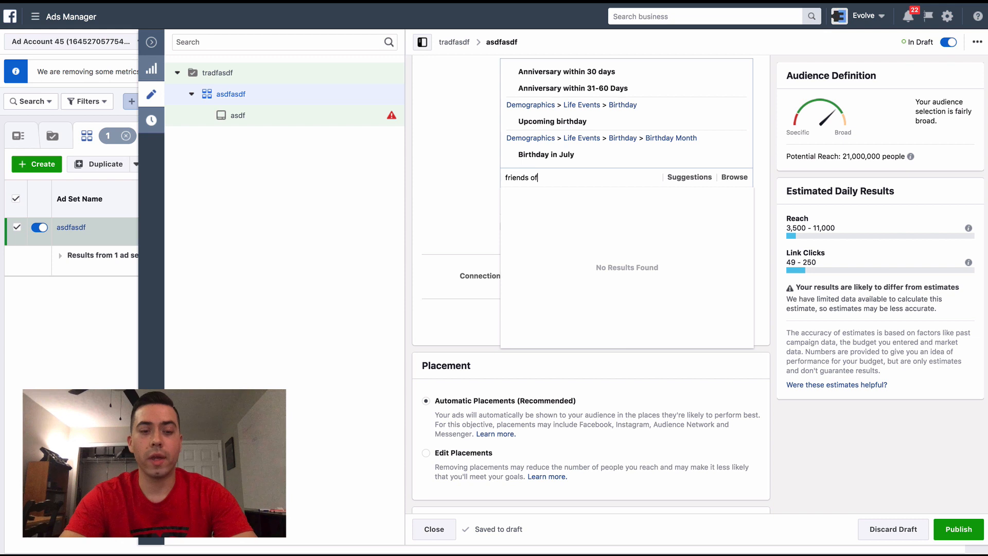
key("super+a")
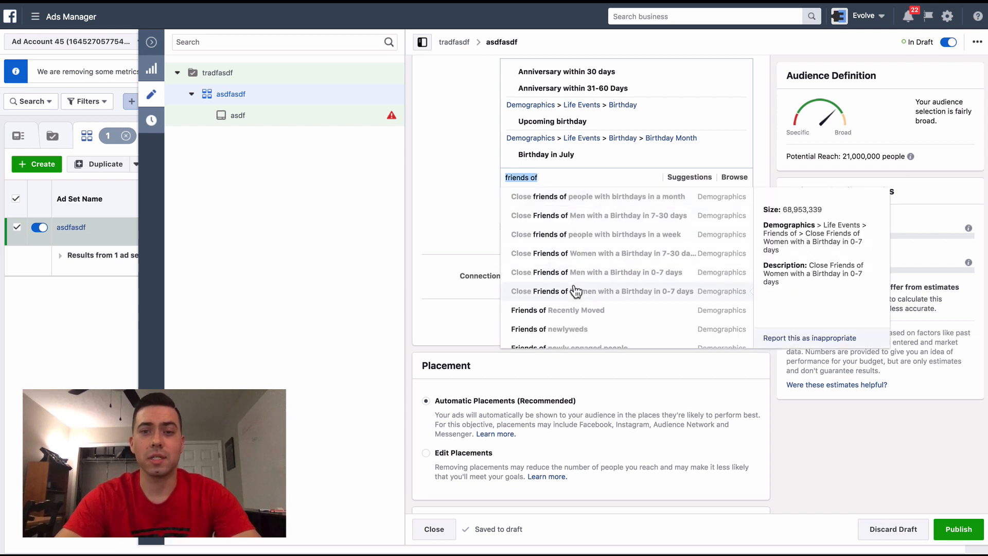
left_click(578, 203)
type("friends of")
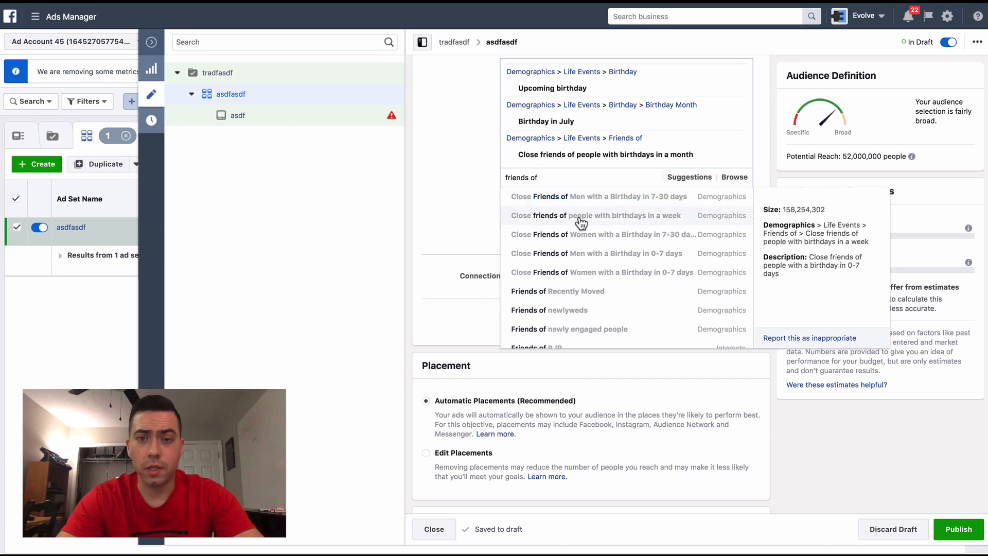
left_click(661, 216)
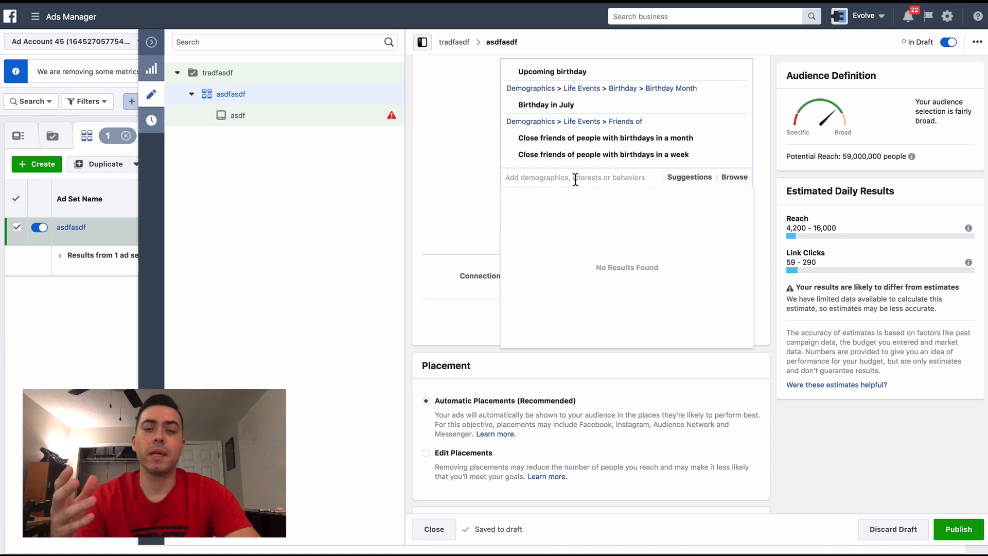
type("friends of")
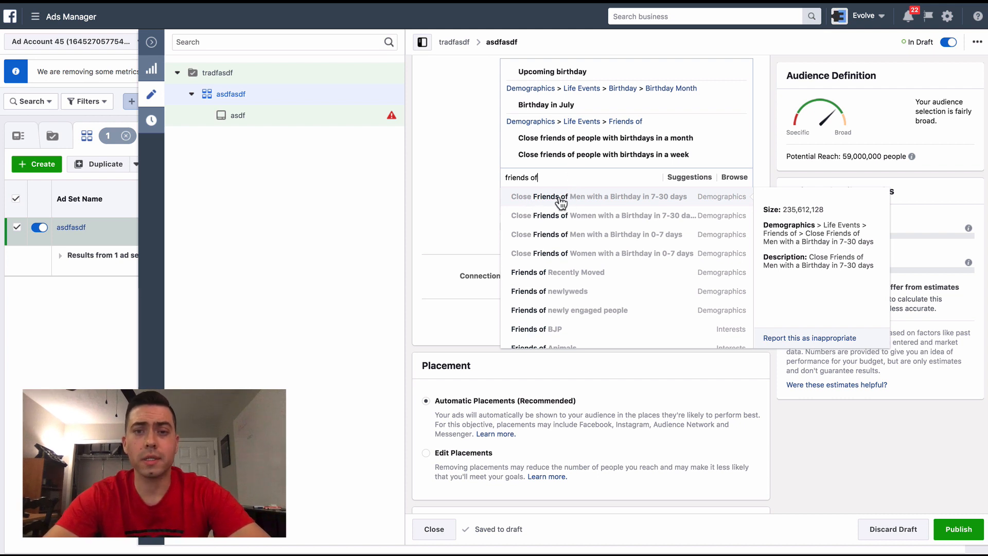
left_click(590, 199)
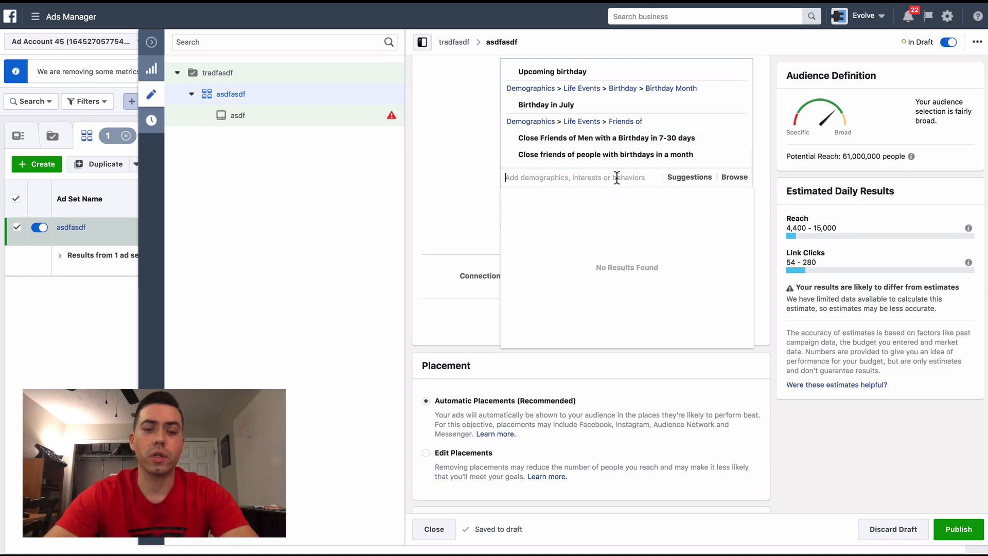
- Search the detailed targeting for "friends of" again and examine the remaining friend-based options without adding any
type("friends of")
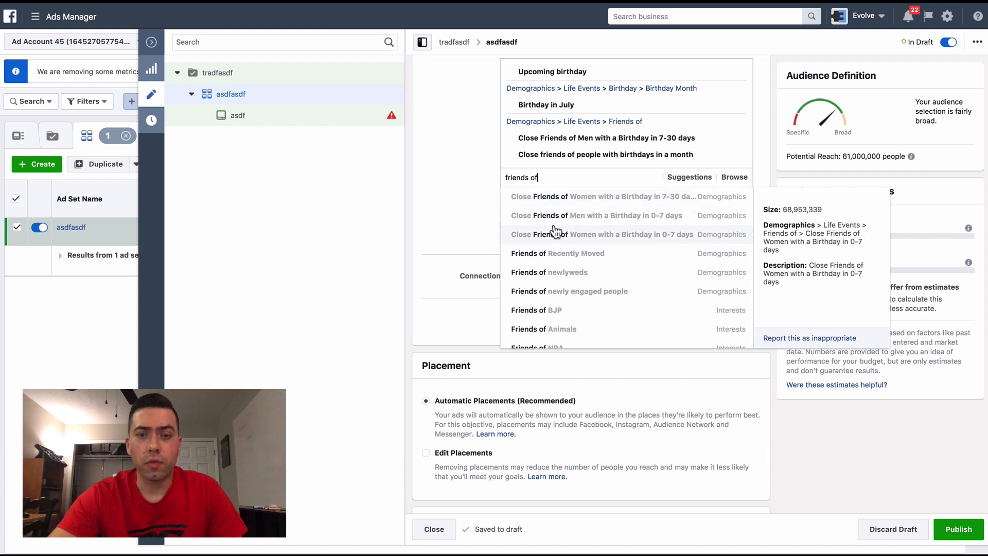
scroll(551, 229, "down", 1)
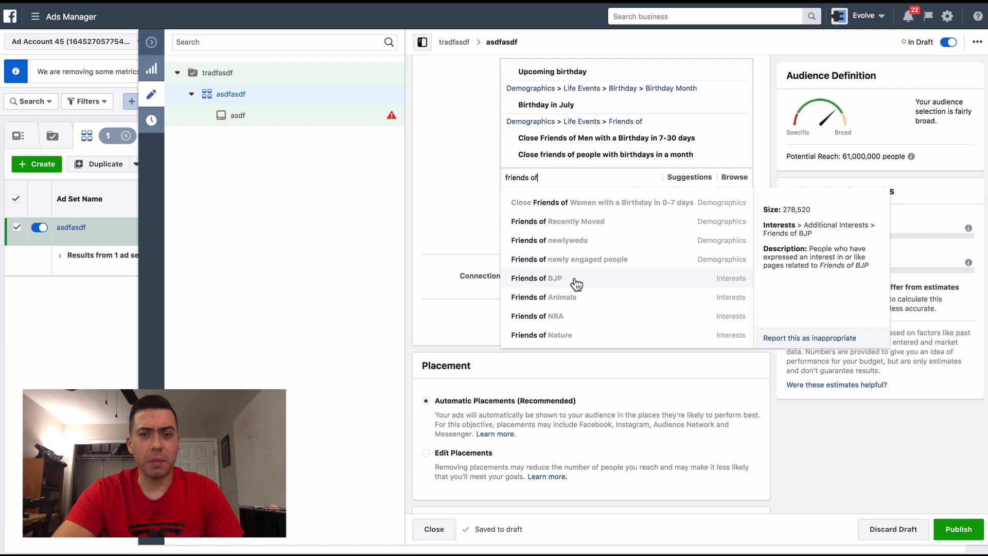
scroll(591, 284, "down", 1)
scroll(590, 284, "down", 5)
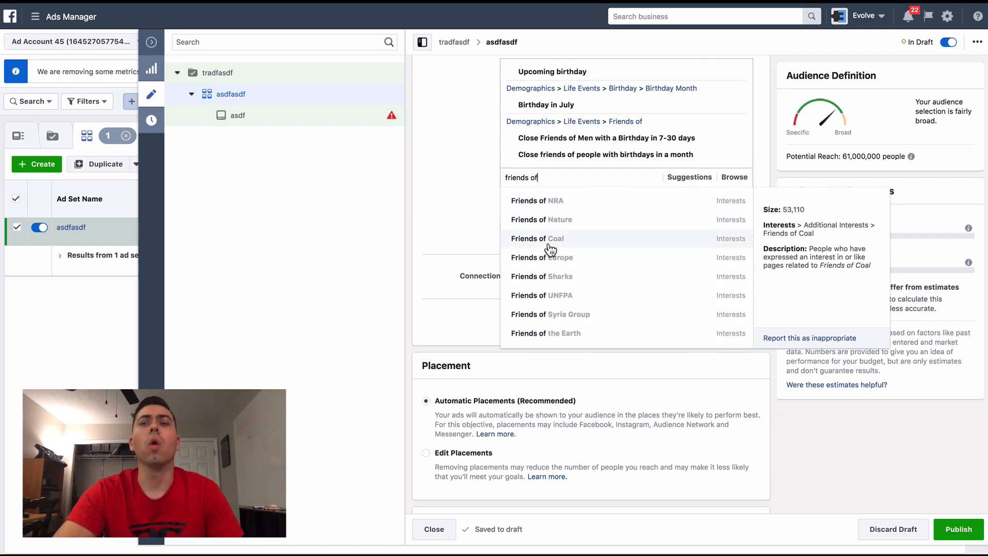
scroll(550, 250, "down", 6)
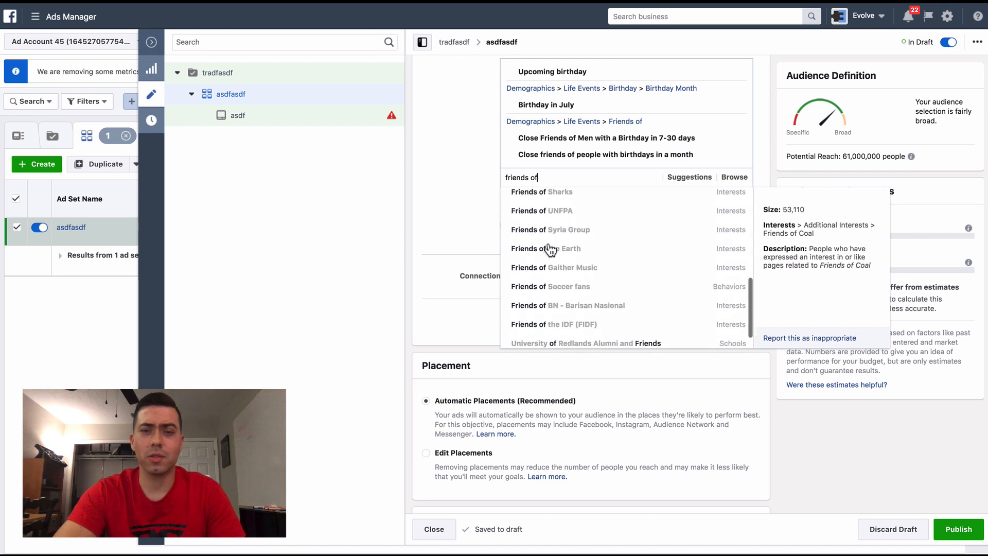
scroll(550, 248, "up", 10)
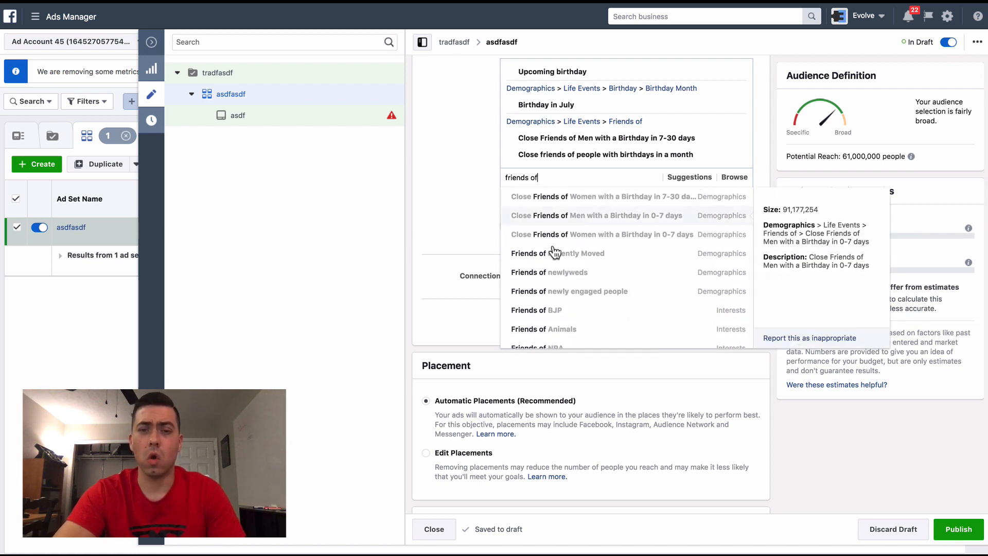
scroll(558, 256, "down", 3)
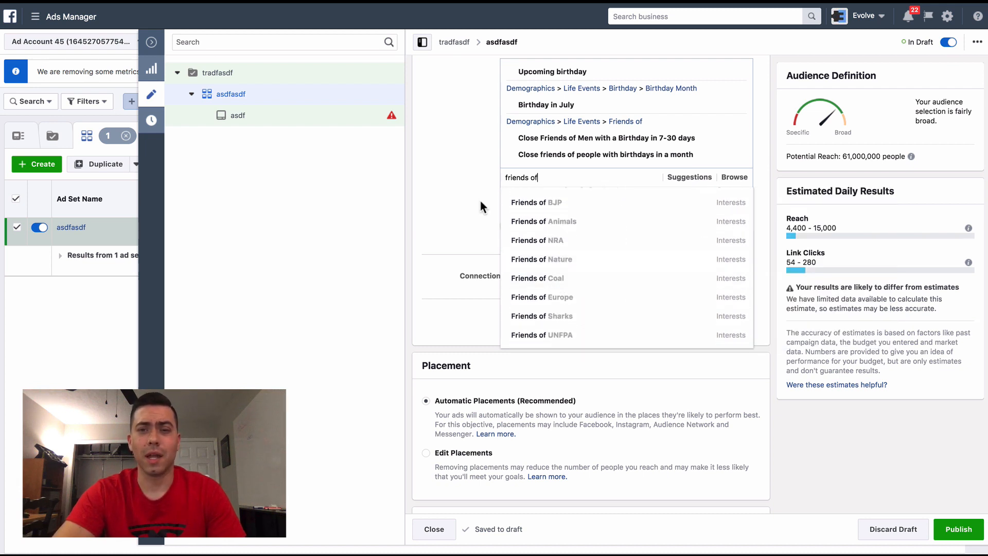
key("Escape")
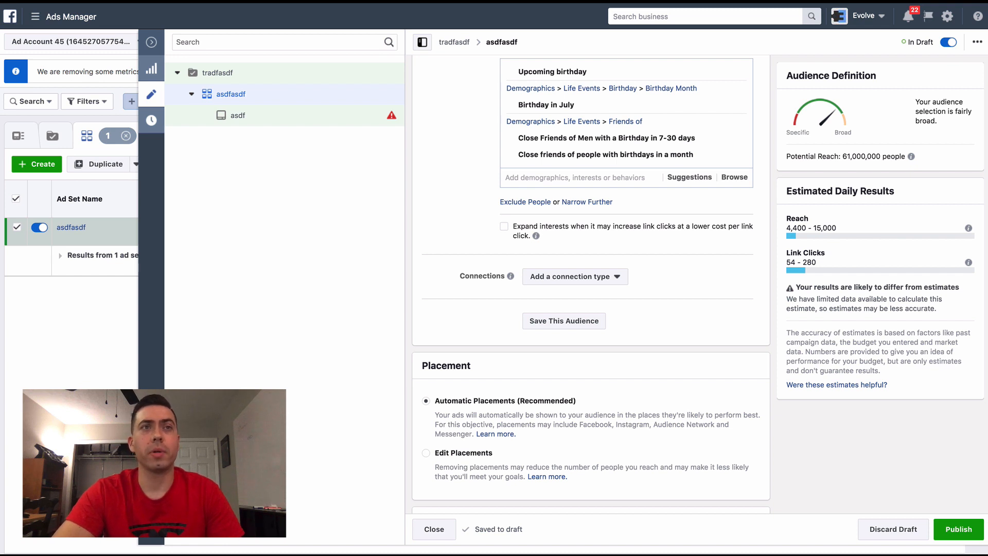
left_click(572, 179)
left_click(472, 190)
- Search the must-also-match targeting for "wedding an" and examine the wedding-related interests, including Wedding anniversary, without adding any
scroll(592, 198, "up", 3)
scroll(593, 199, "down", 3)
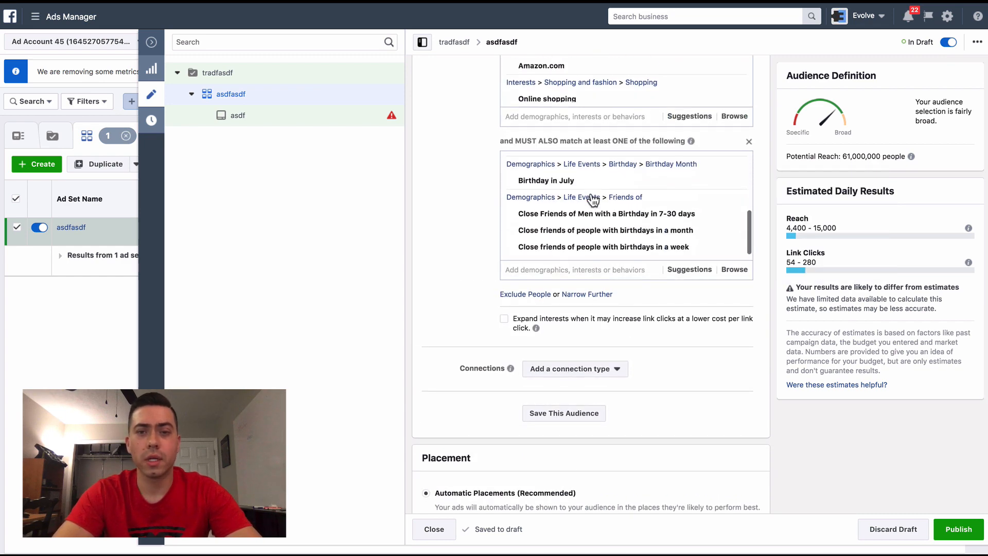
left_click(580, 269)
type("wedding an")
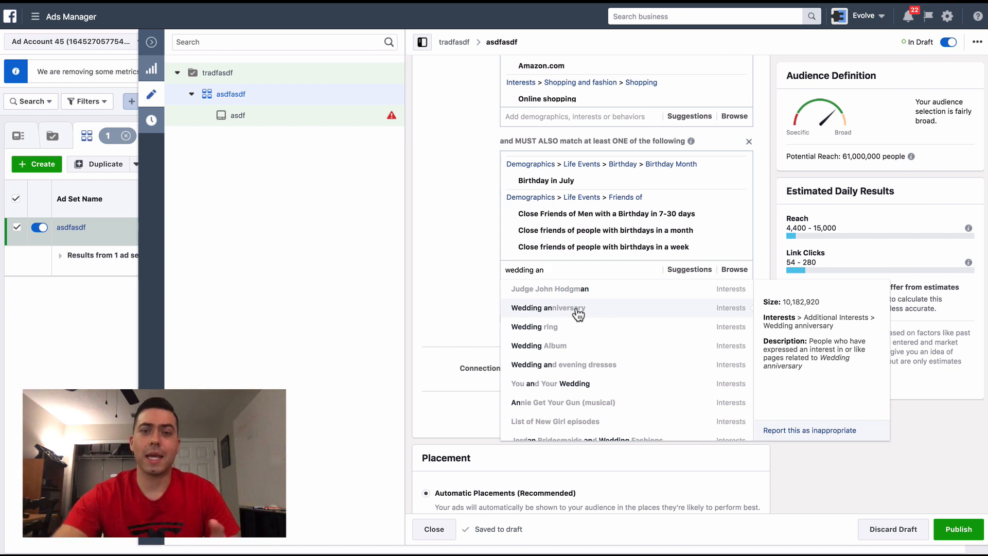
scroll(588, 313, "down", 4)
scroll(589, 312, "down", 5)
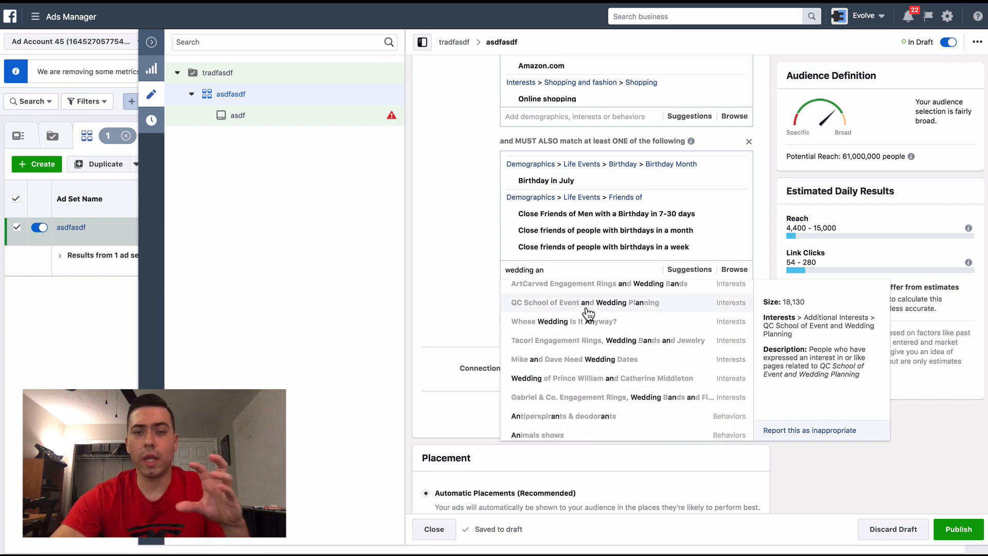
scroll(580, 324, "up", 8)
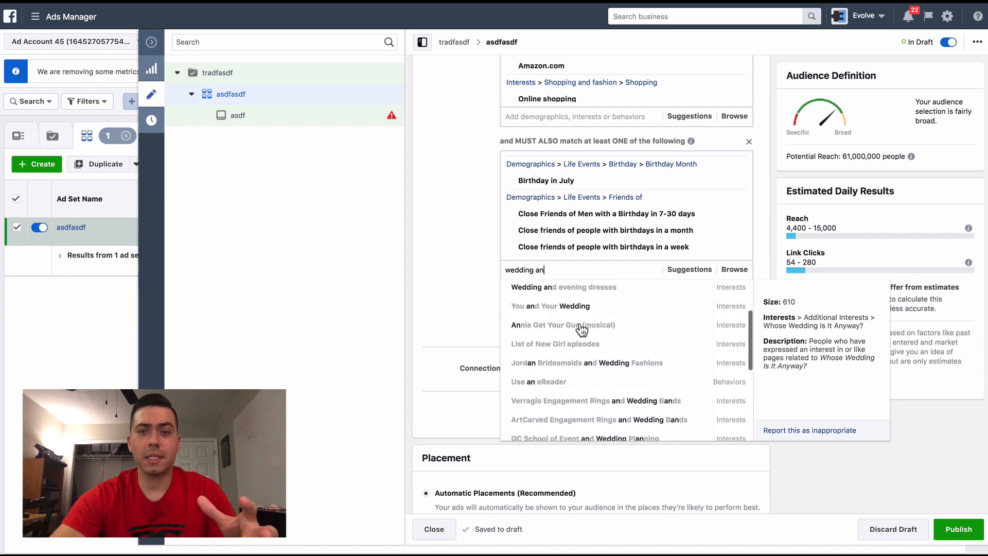
left_click(480, 309)
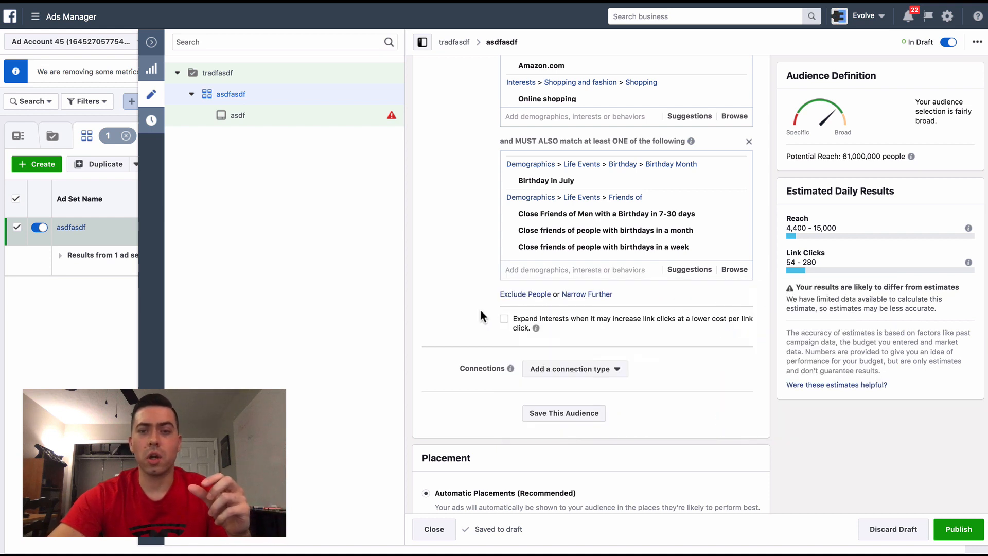
- Narrow the audience further with a third must-also-match condition and add Friends of Recently Moved to it, searching for "friends of"
left_click(590, 295)
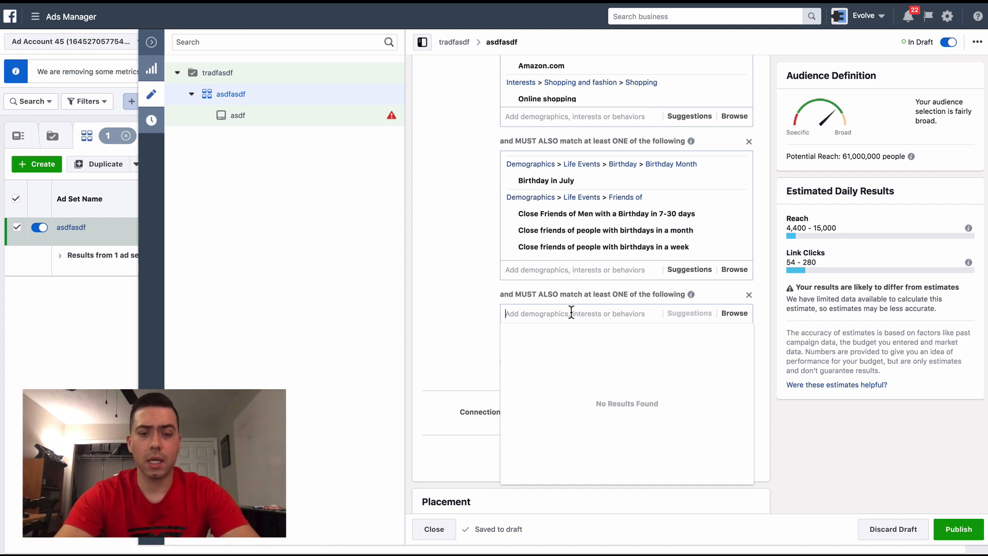
type("friends of")
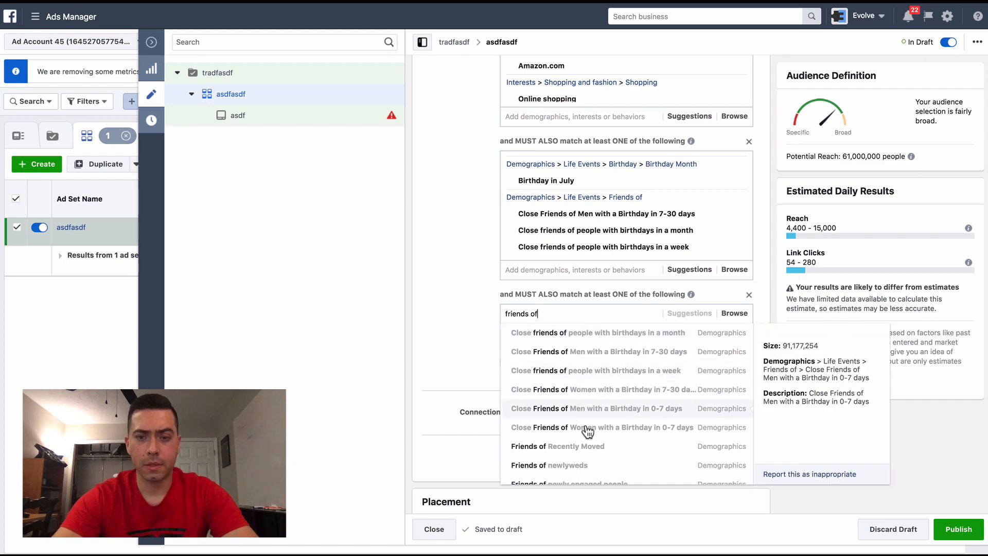
left_click(596, 446)
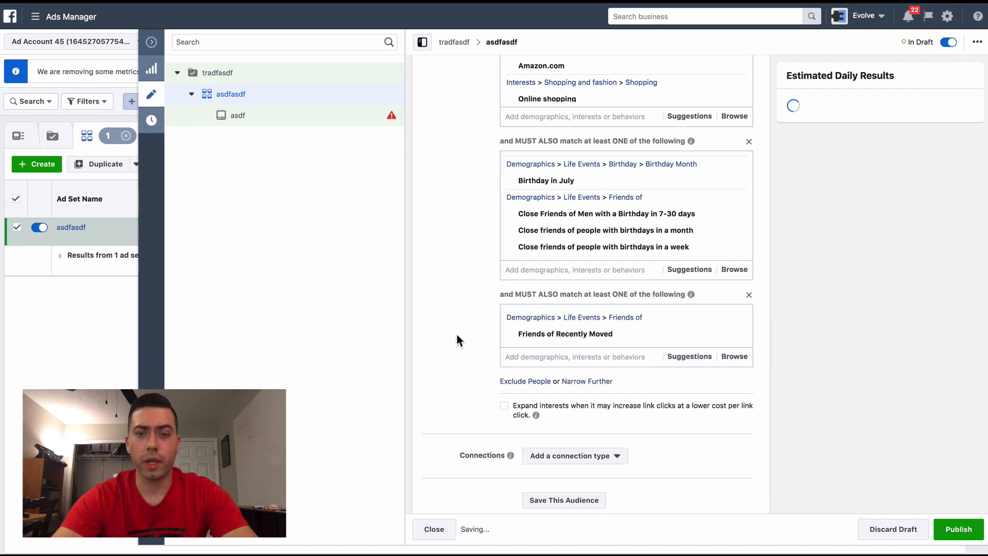
- Look through the suggestions for the third must-also-match condition and add Close friends of people with birthdays in a week to it
scroll(457, 335, "down", 1)
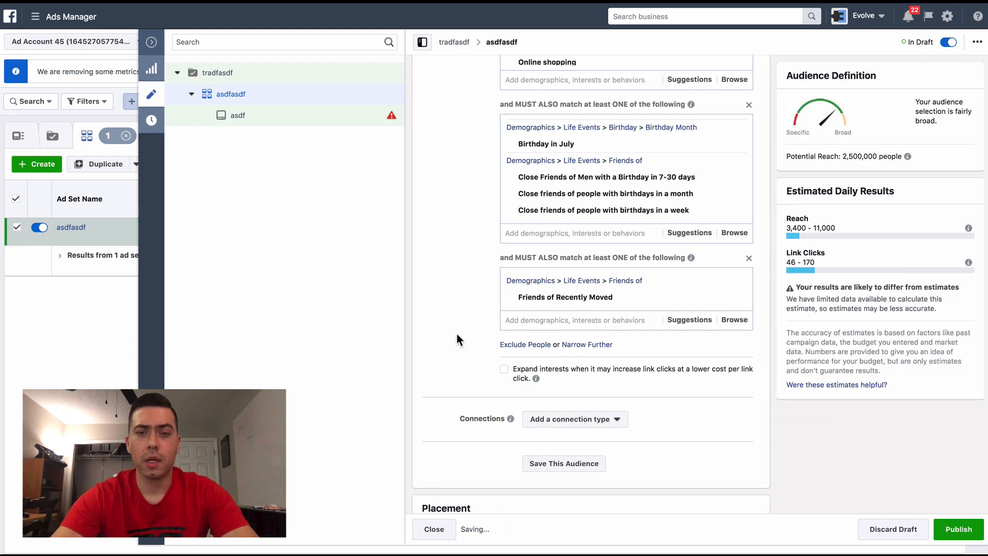
left_click(686, 323)
scroll(472, 228, "down", 2)
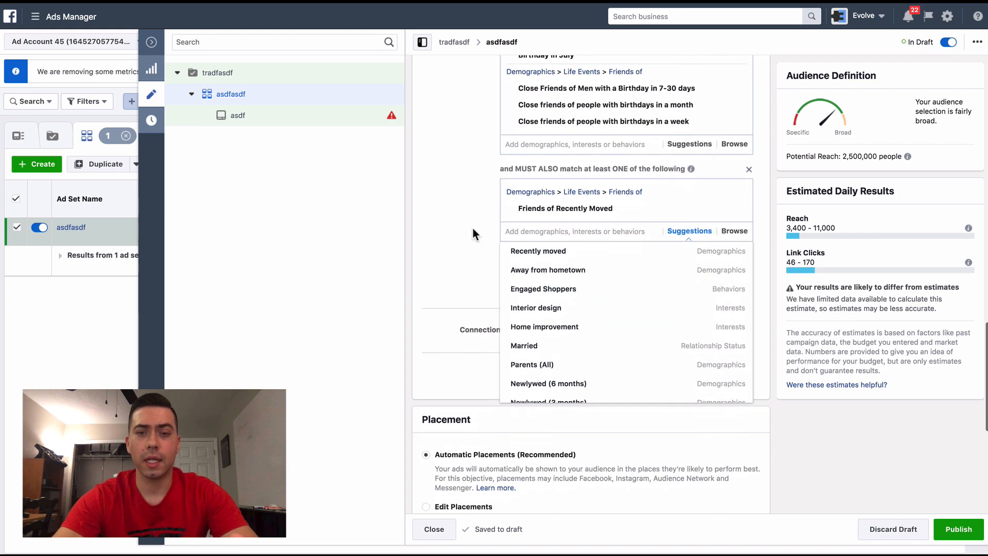
scroll(548, 287, "down", 2)
scroll(547, 287, "up", 1)
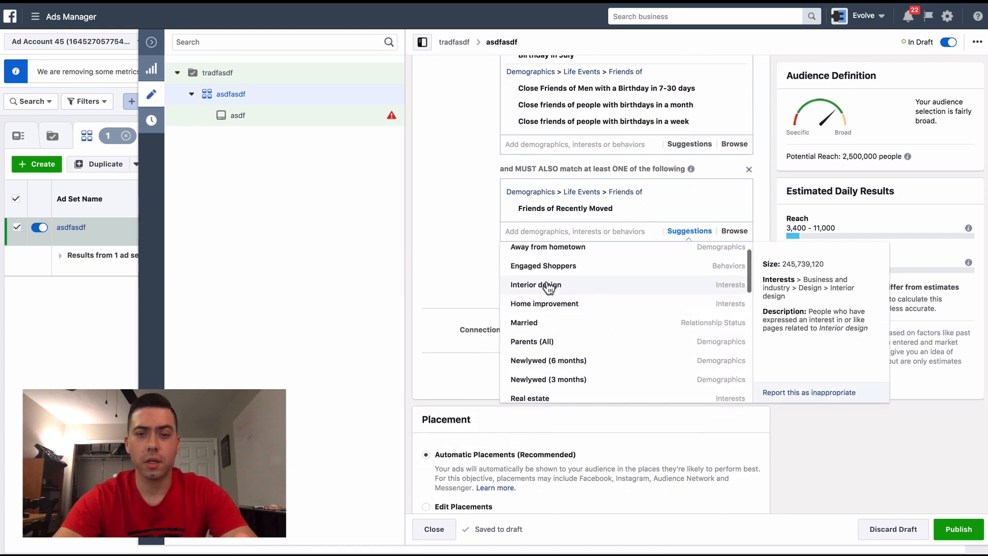
scroll(547, 286, "down", 2)
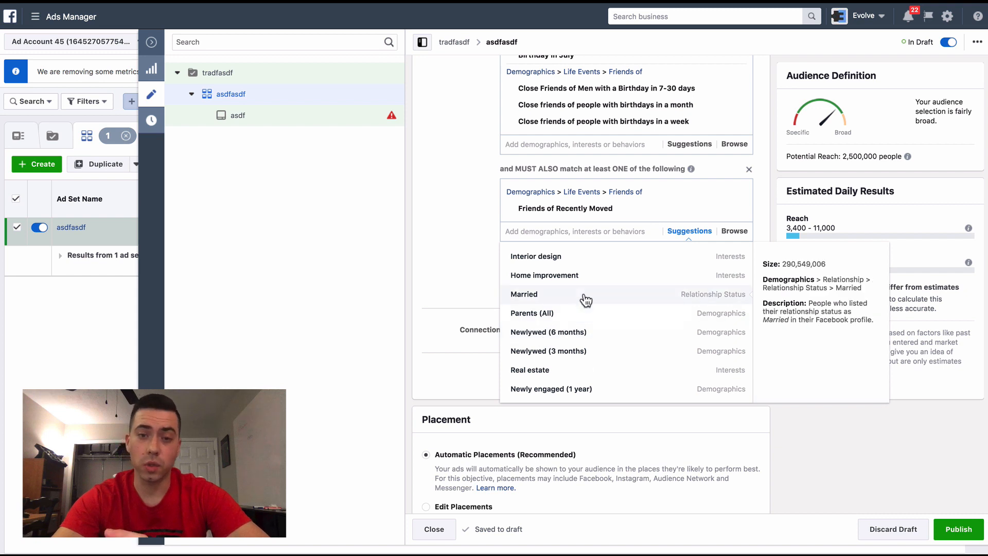
scroll(584, 301, "down", 2)
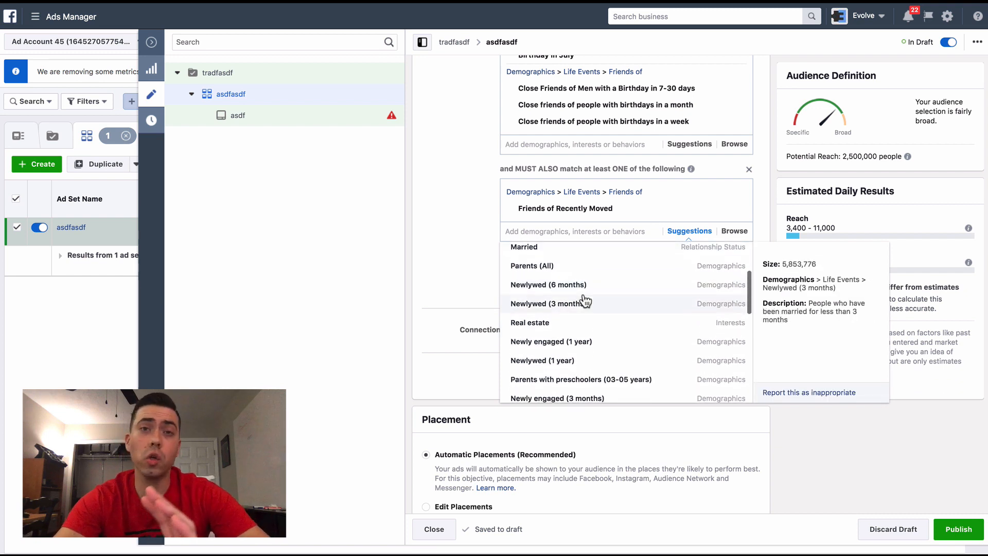
scroll(586, 302, "up", 1)
scroll(586, 301, "down", 1)
scroll(586, 301, "down", 4)
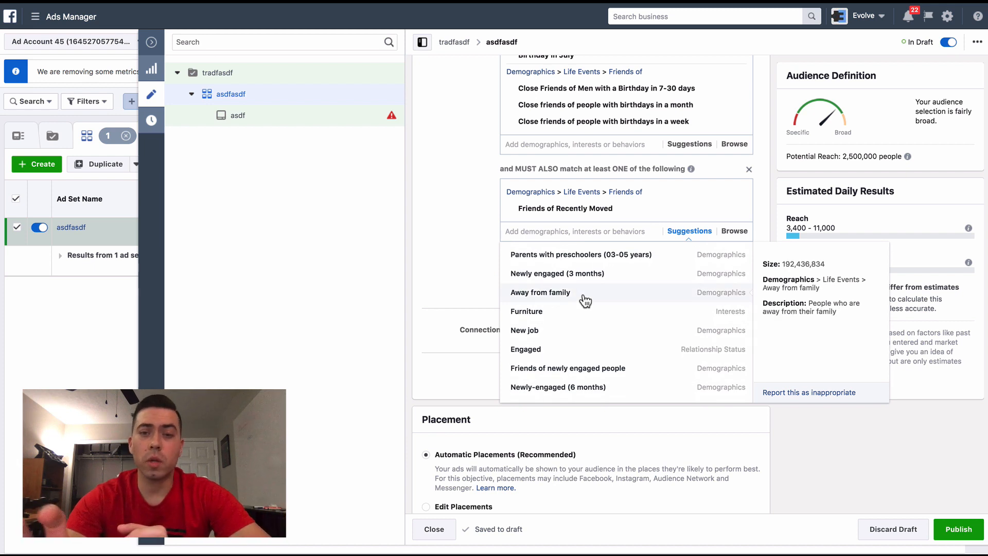
scroll(586, 301, "up", 1)
scroll(586, 301, "up", 1)
scroll(587, 301, "down", 5)
scroll(586, 301, "down", 2)
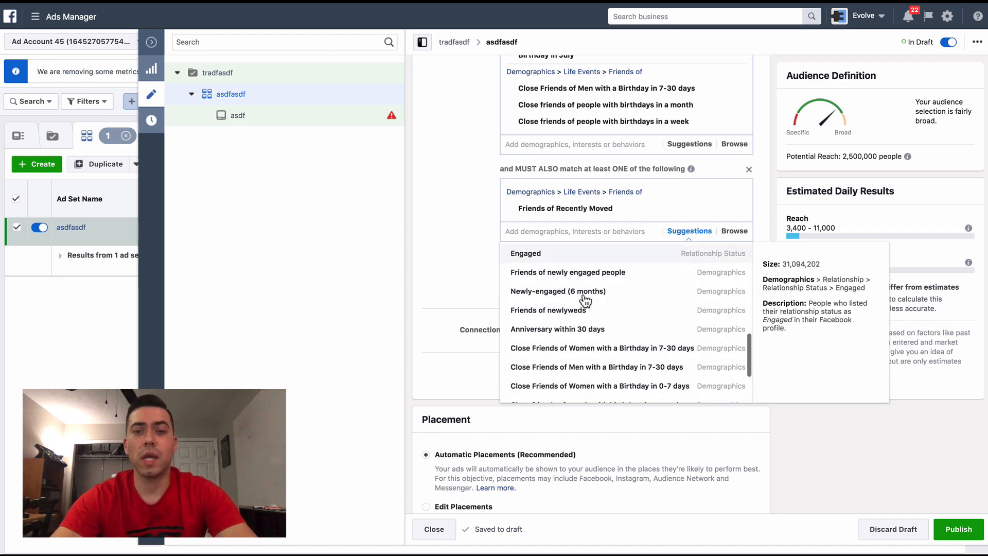
scroll(586, 301, "down", 2)
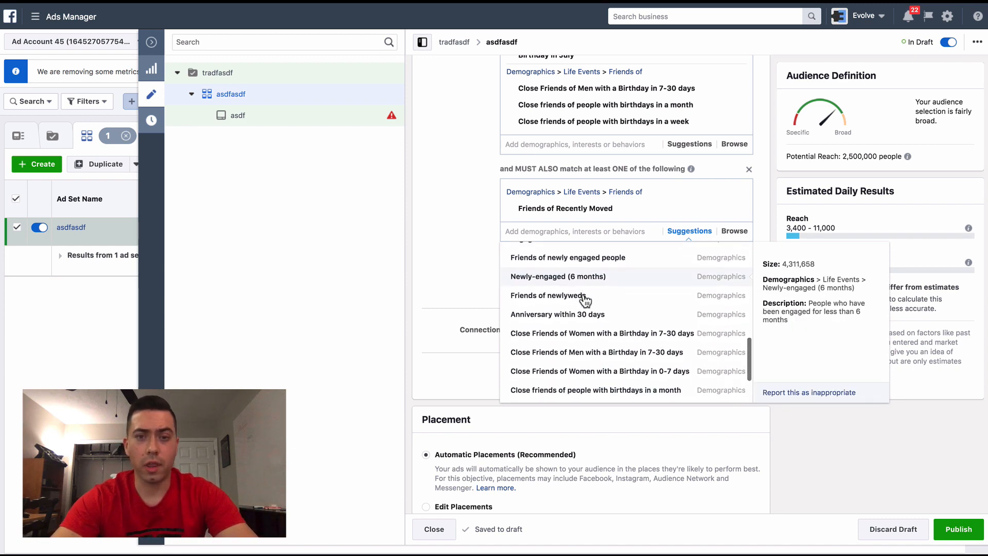
scroll(585, 299, "down", 5)
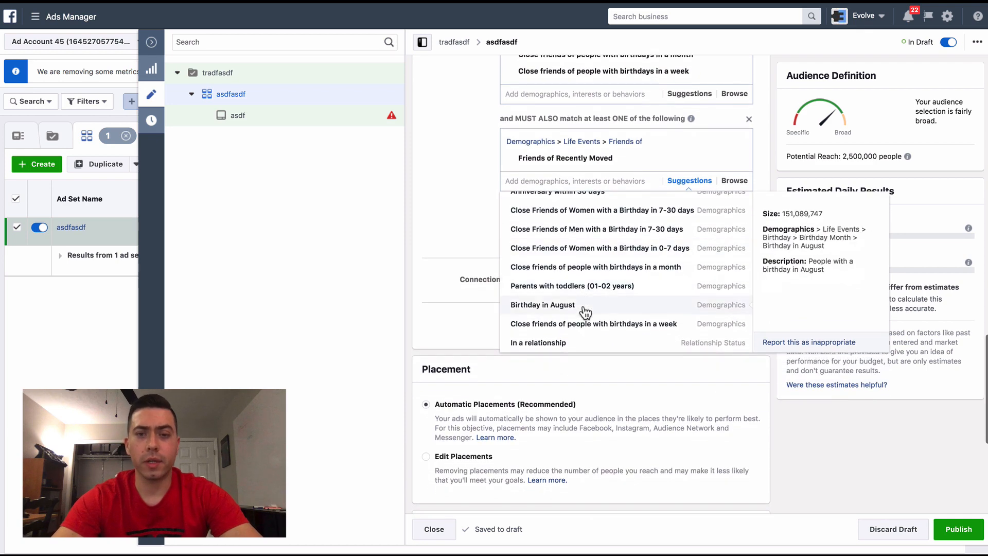
left_click(623, 324)
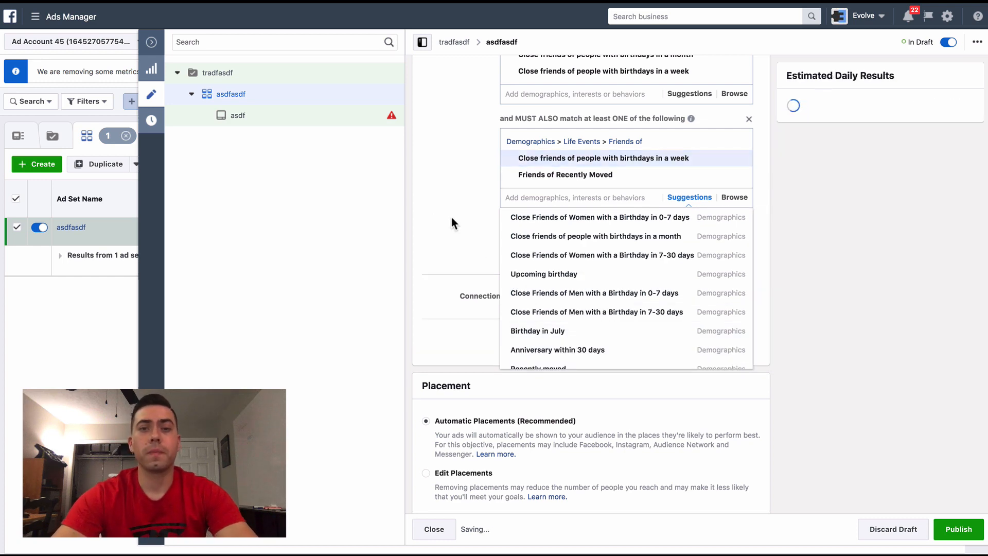
left_click(452, 221)
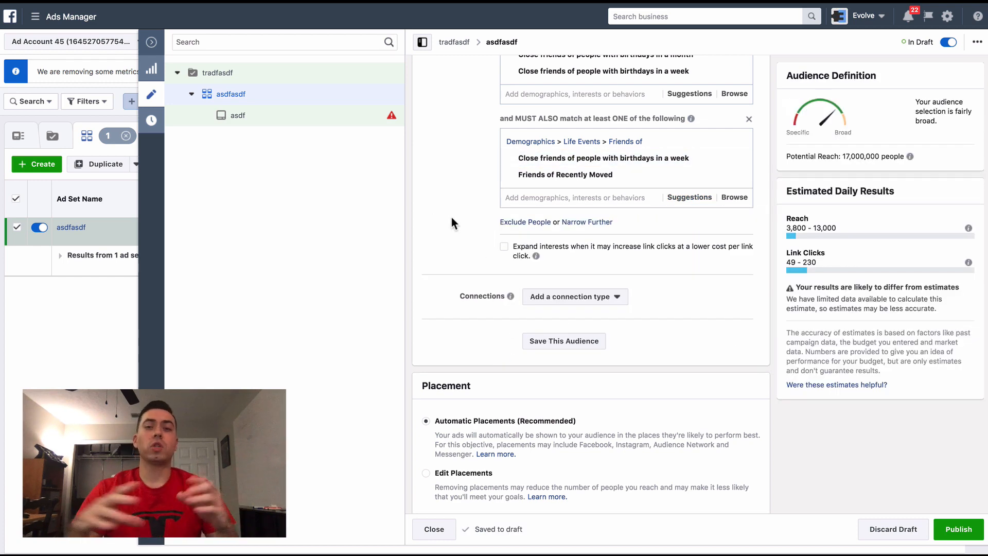
- Review the detailed targeting from the shopping interests and behaviors through the birthday and friends-of conditions that must also match
scroll(452, 217, "up", 5)
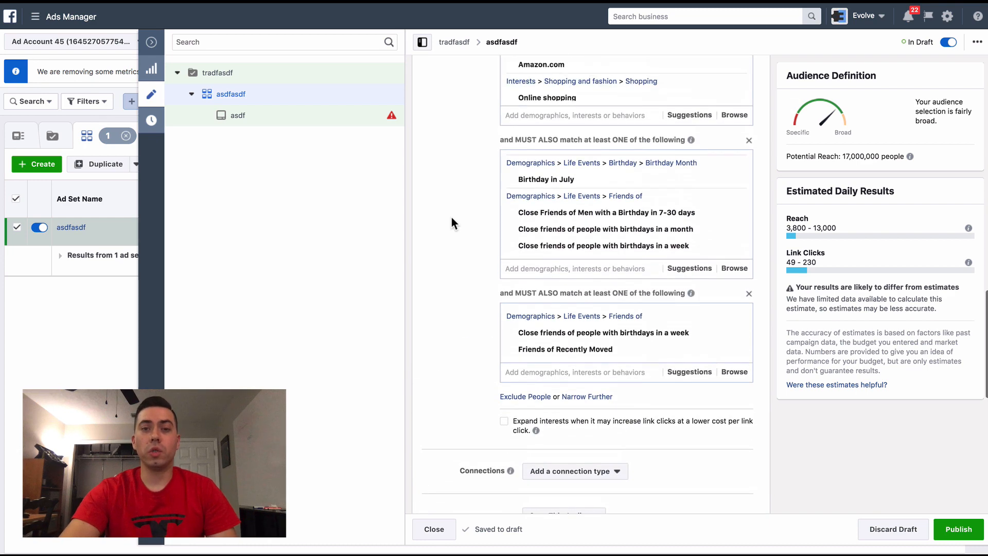
scroll(620, 101, "up", 2)
scroll(619, 100, "down", 1)
scroll(619, 101, "down", 1)
mouse_move(620, 103)
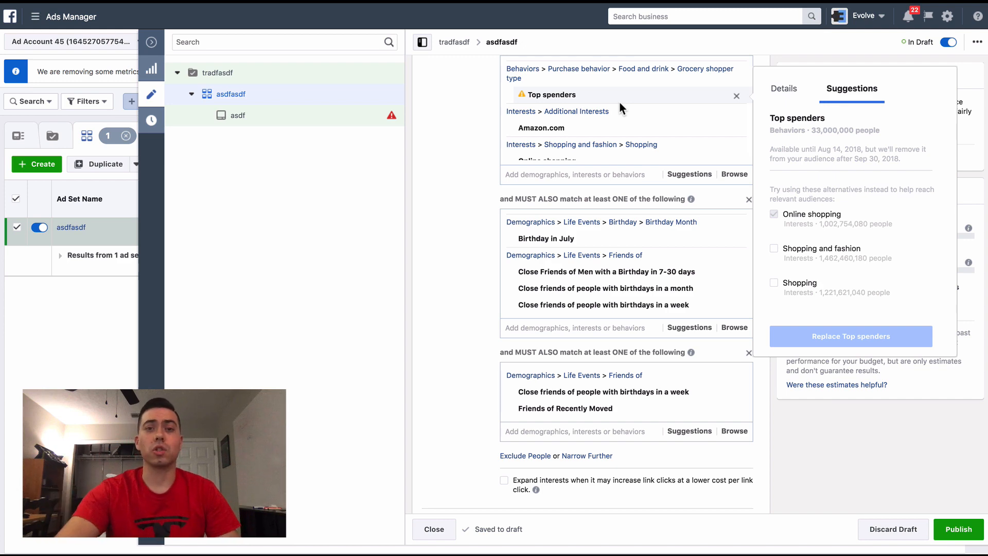
scroll(619, 103, "down", 1)
scroll(458, 242, "down", 2)
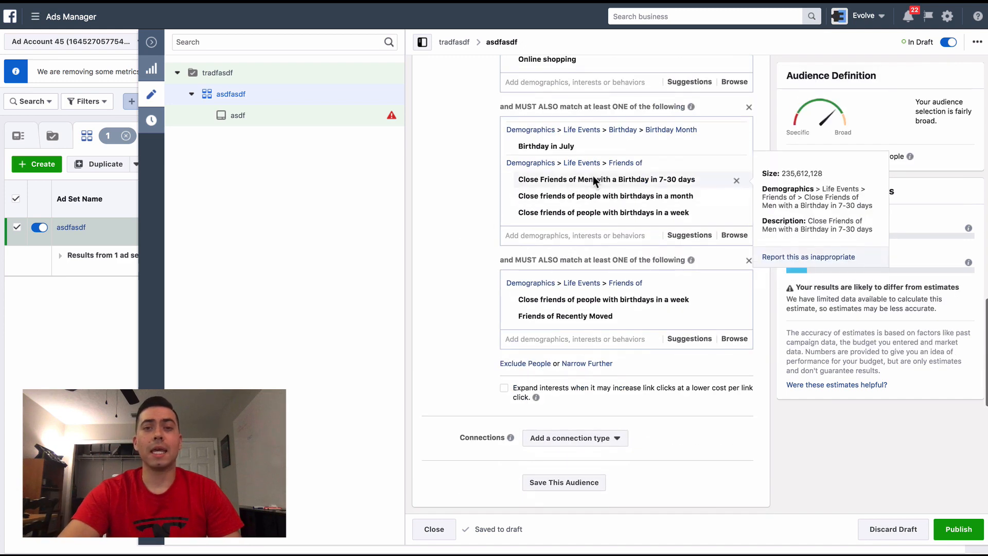
scroll(592, 175, "down", 1)
mouse_move(560, 174)
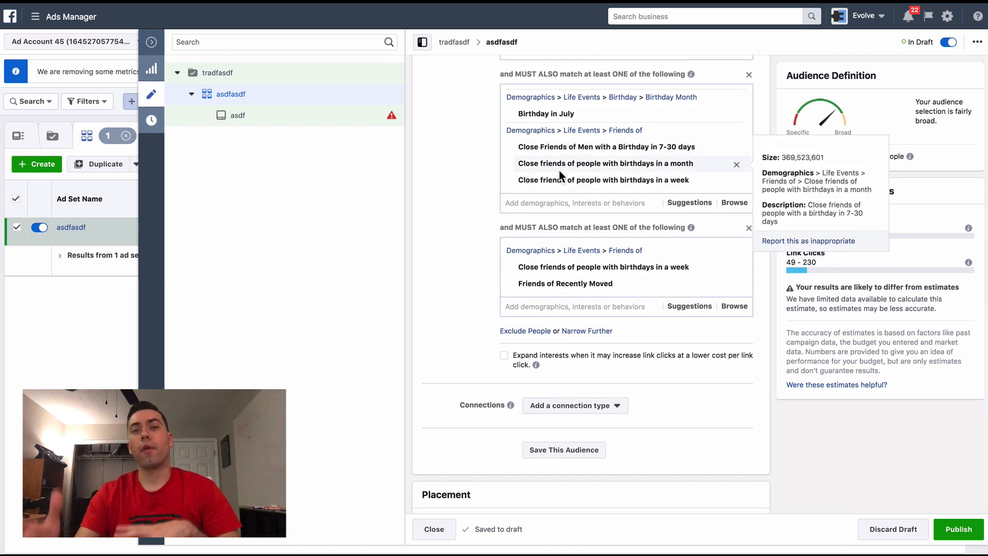